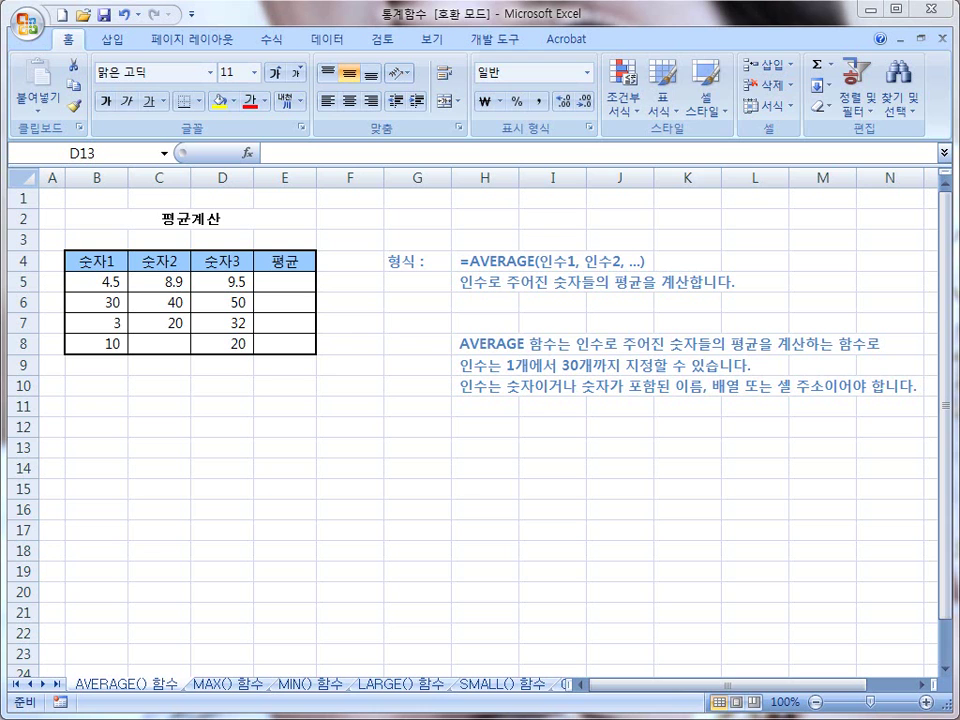
pyautogui.moveTo(462, 268)
pyautogui.mouseDown()
pyautogui.moveTo(538, 268)
pyautogui.moveTo(568, 294)
pyautogui.moveTo(552, 271)
pyautogui.mouseUp()
pyautogui.moveTo(624, 268); pyautogui.dragTo(596, 268)
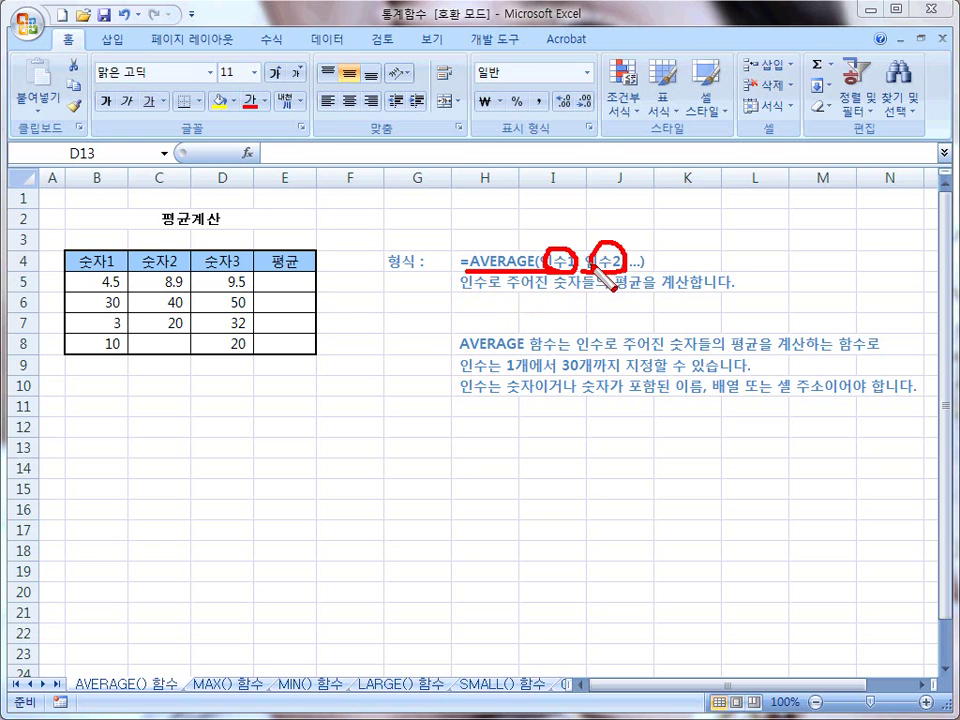
pyautogui.press('Escape')
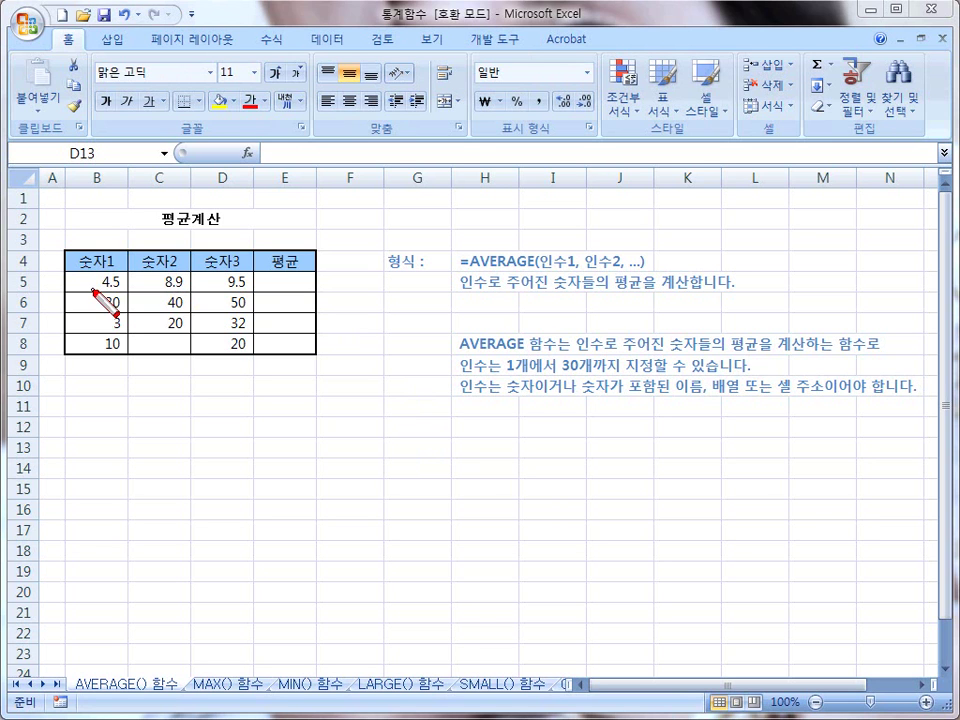
pyautogui.press('Escape')
# Step: Begin an AVERAGE formula in cell E5, up to its opening parenthesis
pyautogui.click(277, 284)
pyautogui.click(278, 283)
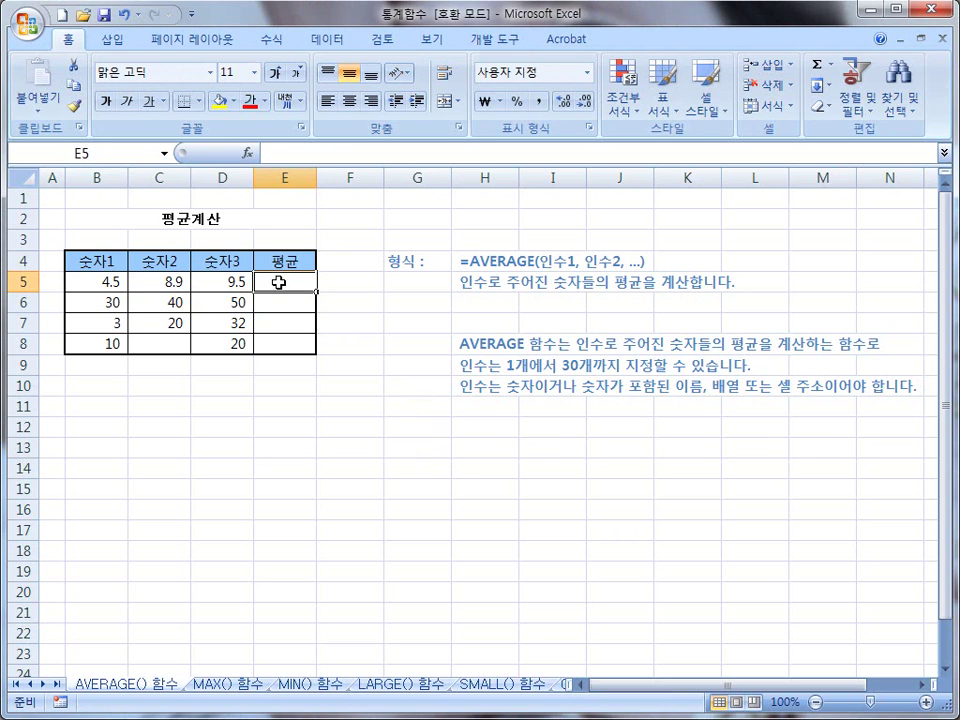
pyautogui.write('=')
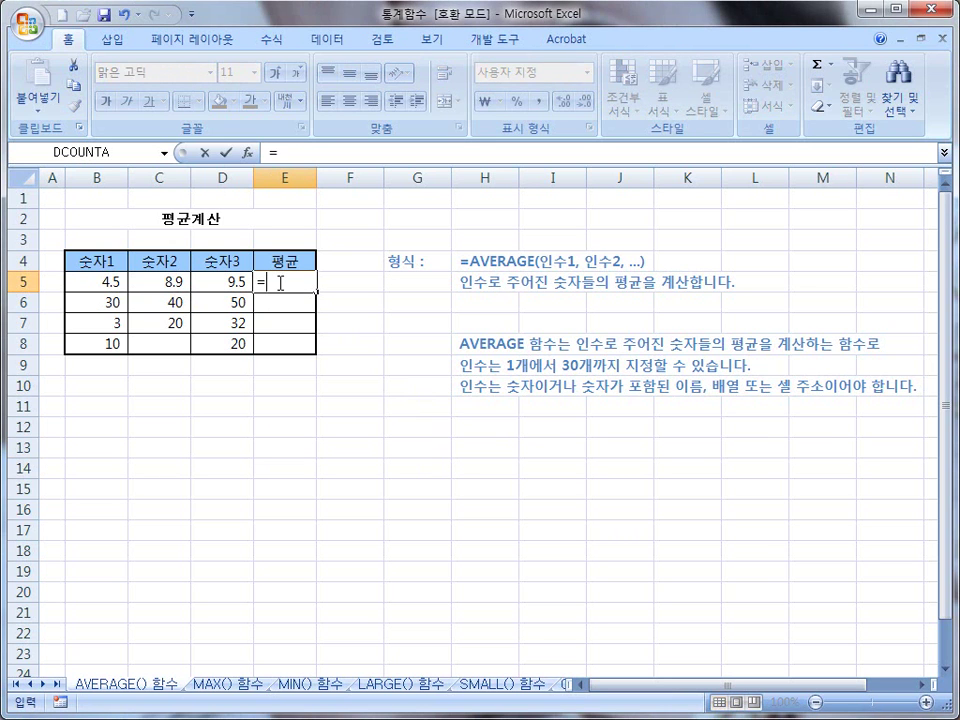
pyautogui.write('average(')
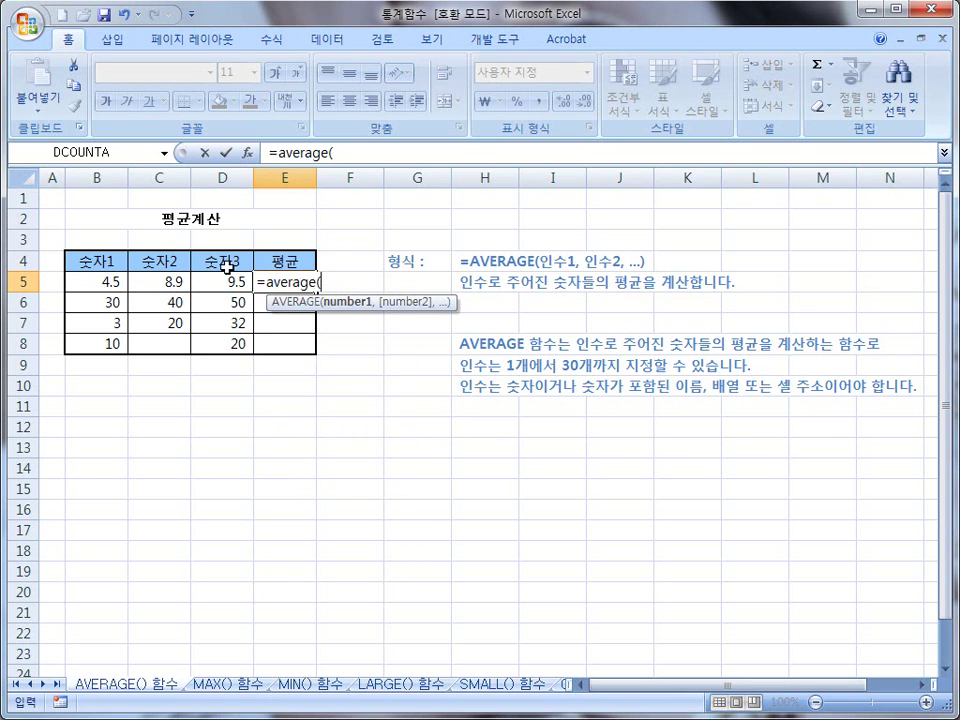
pyautogui.moveTo(110, 270); pyautogui.dragTo(124, 296)
pyautogui.moveTo(178, 270)
pyautogui.mouseDown()
pyautogui.moveTo(164, 293)
pyautogui.moveTo(183, 291)
pyautogui.mouseUp()
pyautogui.moveTo(238, 270)
pyautogui.mouseDown()
pyautogui.moveTo(228, 298)
pyautogui.moveTo(218, 272)
pyautogui.mouseUp()
pyautogui.moveTo(122, 283); pyautogui.dragTo(277, 289)
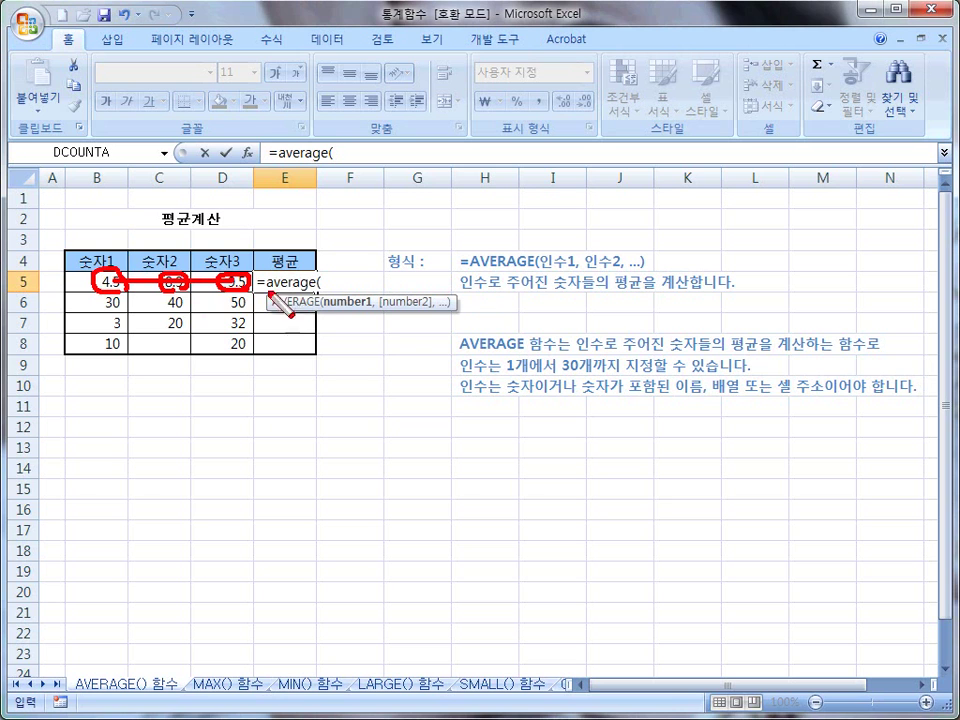
pyautogui.moveTo(112, 288); pyautogui.dragTo(215, 298)
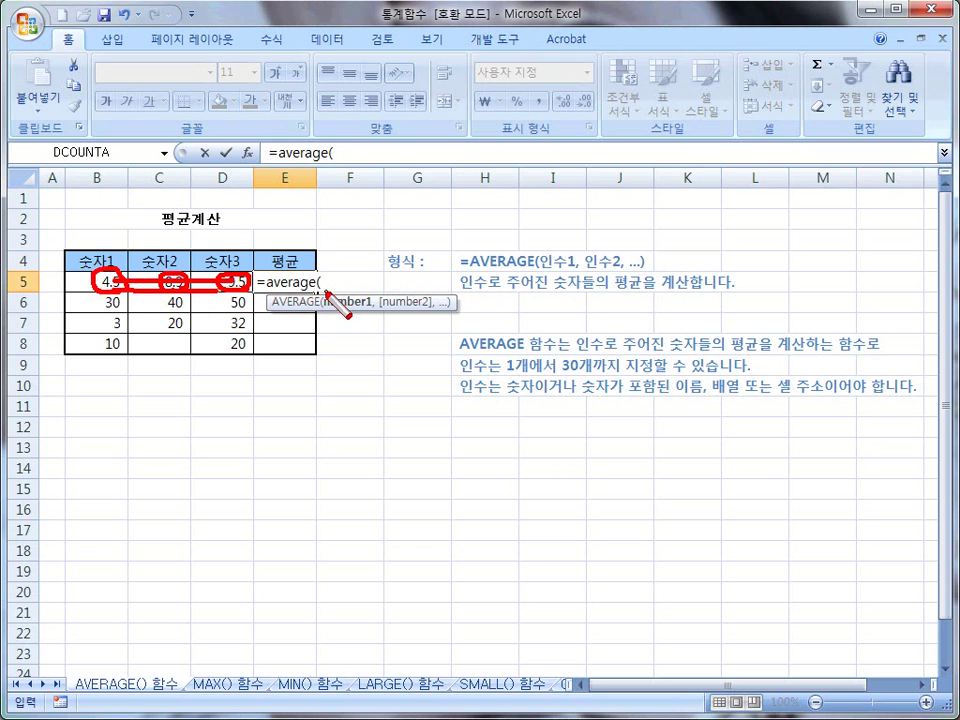
pyautogui.moveTo(100, 182); pyautogui.dragTo(100, 283)
pyautogui.moveTo(165, 183); pyautogui.dragTo(165, 286)
pyautogui.moveTo(220, 182); pyautogui.dragTo(222, 280)
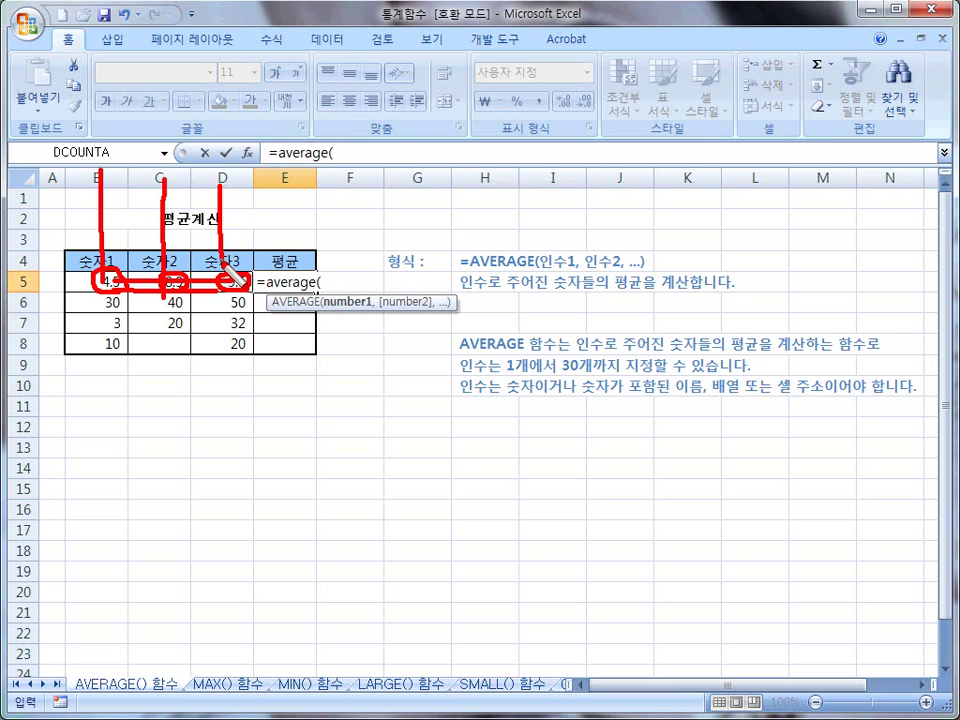
pyautogui.press('Escape')
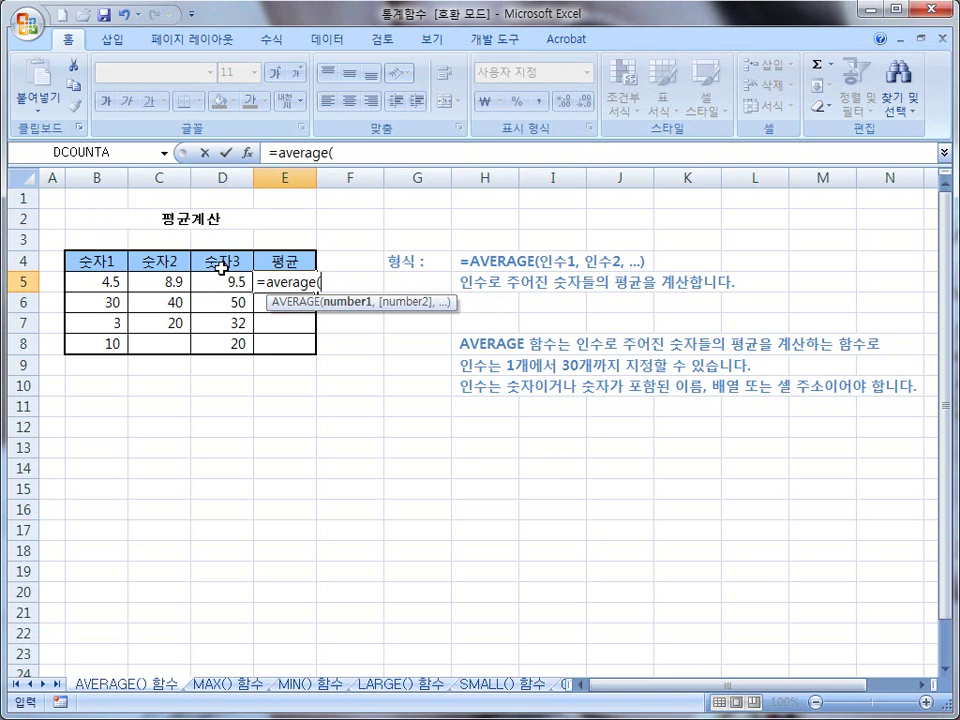
# Step: Complete the AVERAGE formula in E5 with the range B5:D5 as its argument
pyautogui.moveTo(102, 284); pyautogui.dragTo(213, 286)
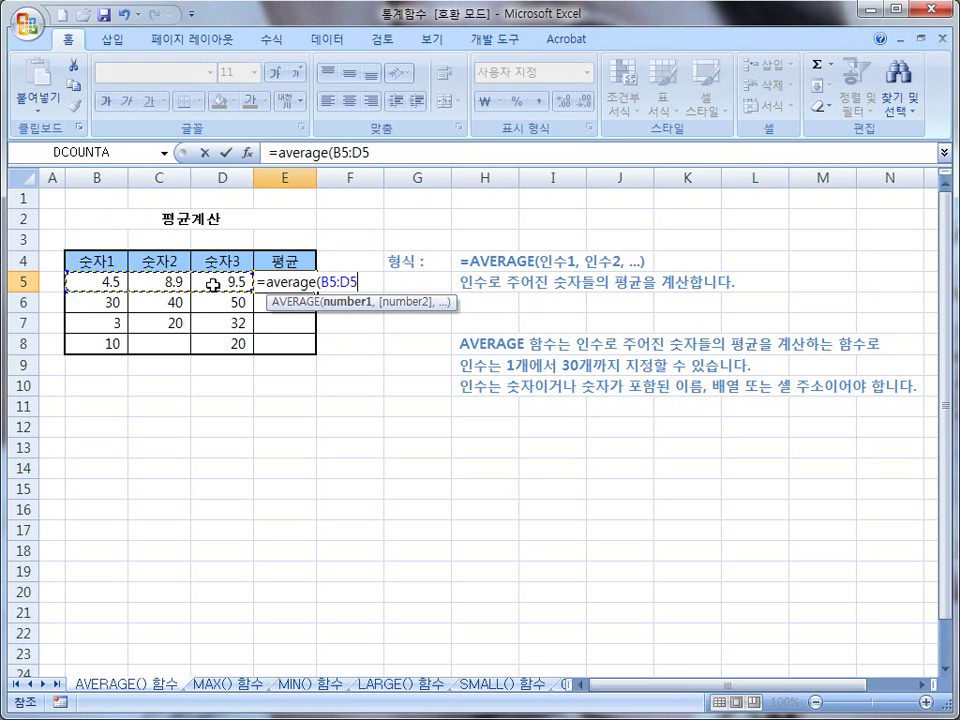
pyautogui.write(')')
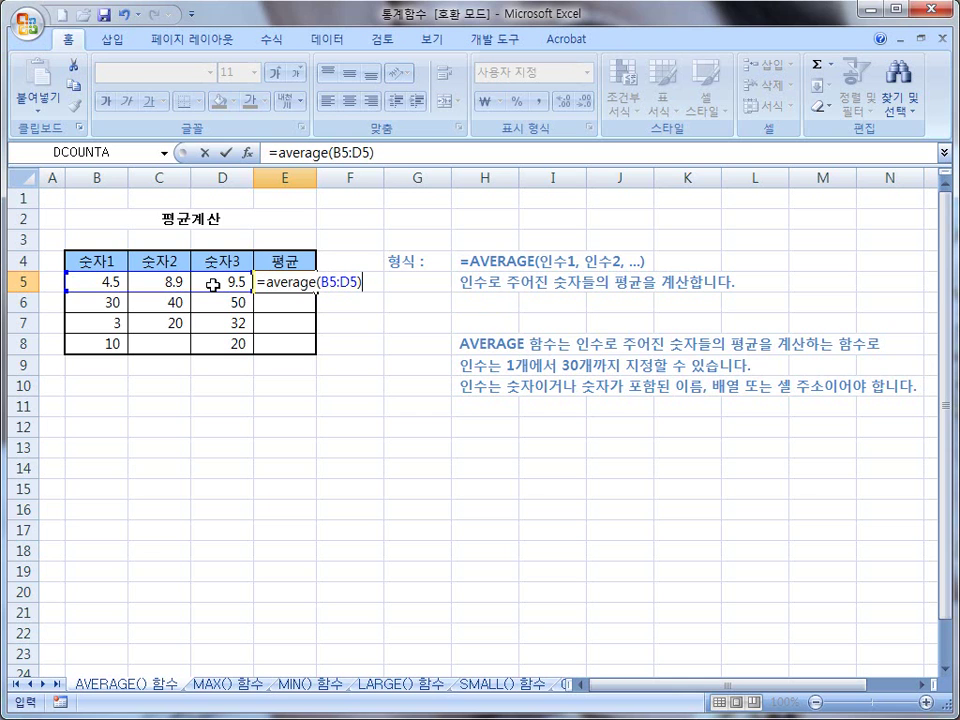
pyautogui.press('Return')
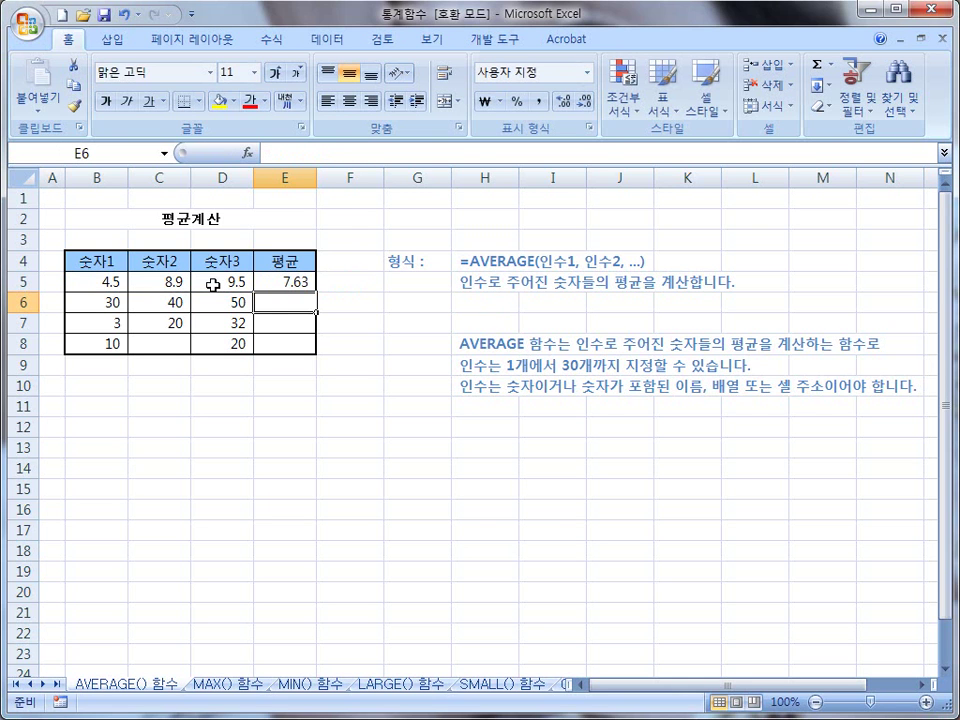
# Step: Enter =average(B6:D6) in cell E6 and fill the formula down through E8
pyautogui.write('=')
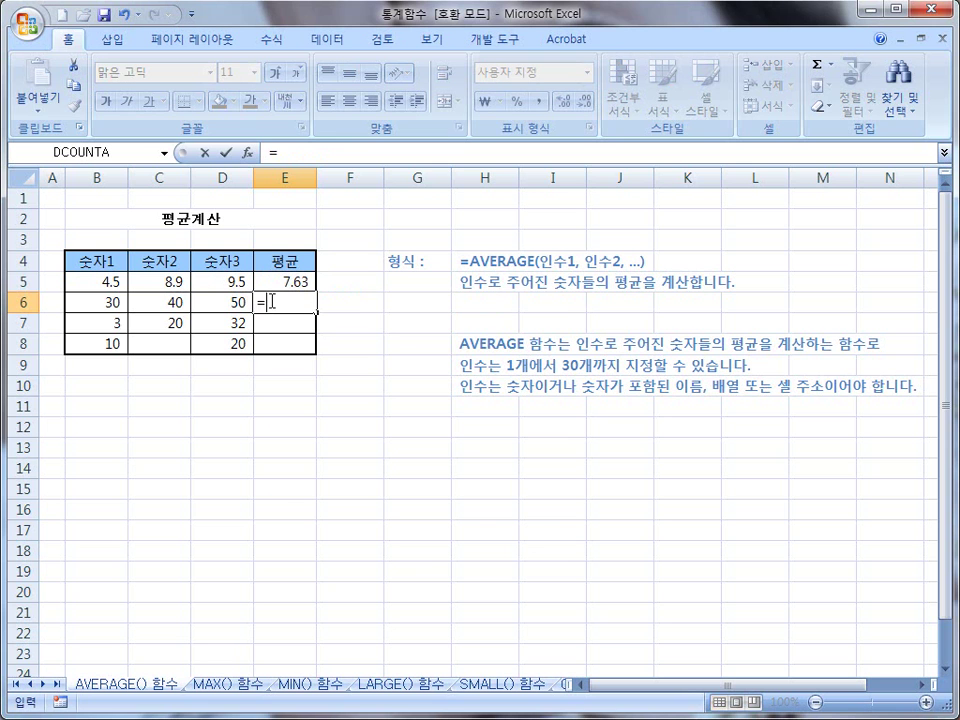
pyautogui.write('average(')
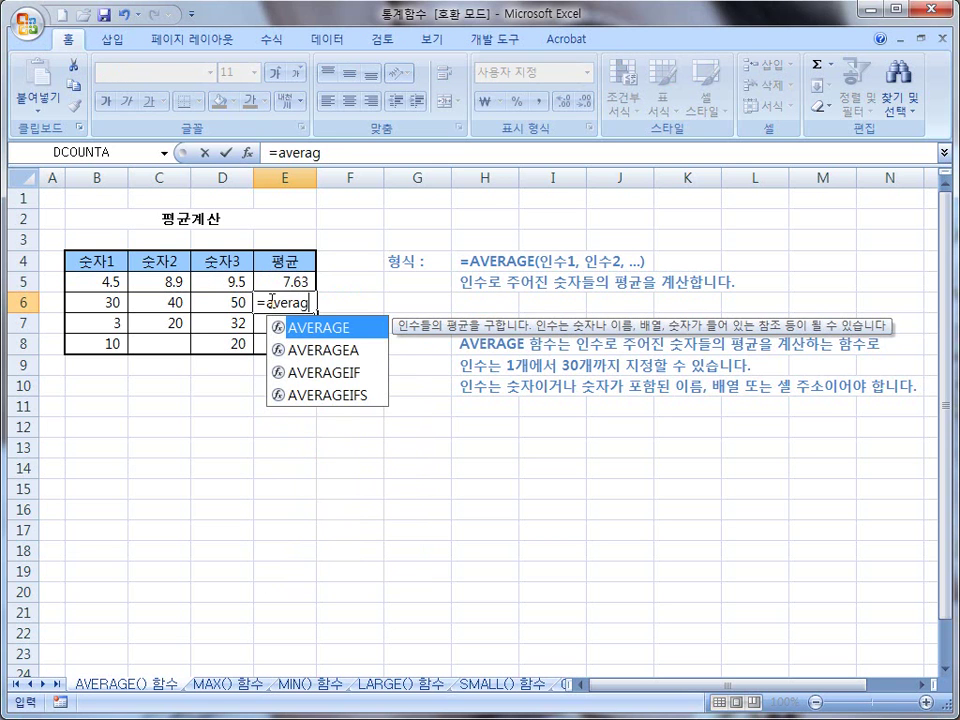
pyautogui.moveTo(111, 302); pyautogui.dragTo(192, 305)
pyautogui.write(')')
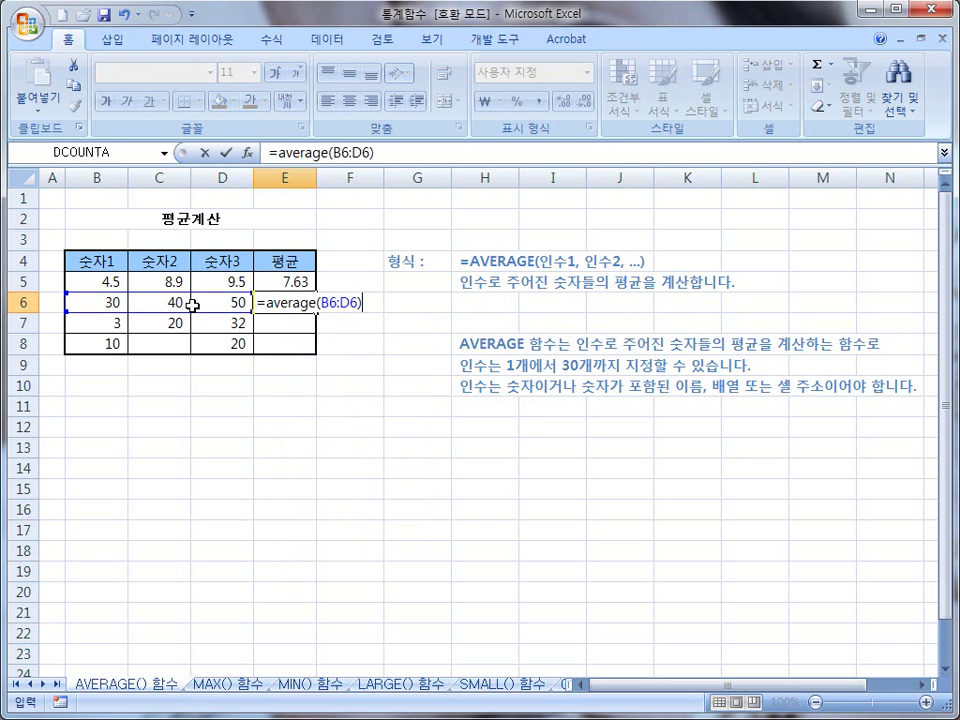
pyautogui.press('Return')
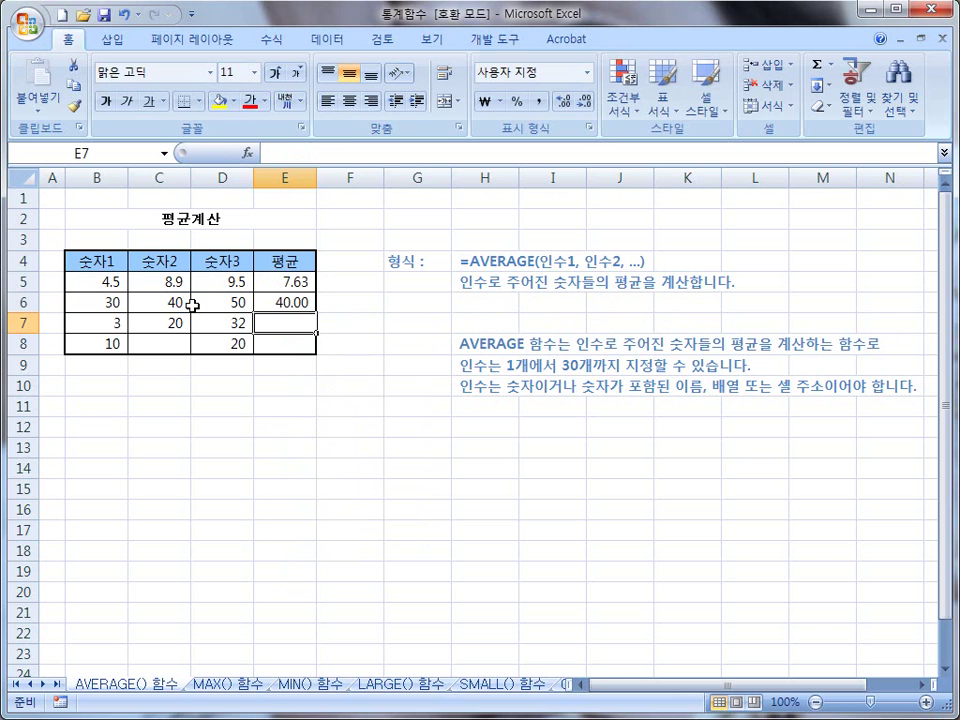
pyautogui.click(293, 305)
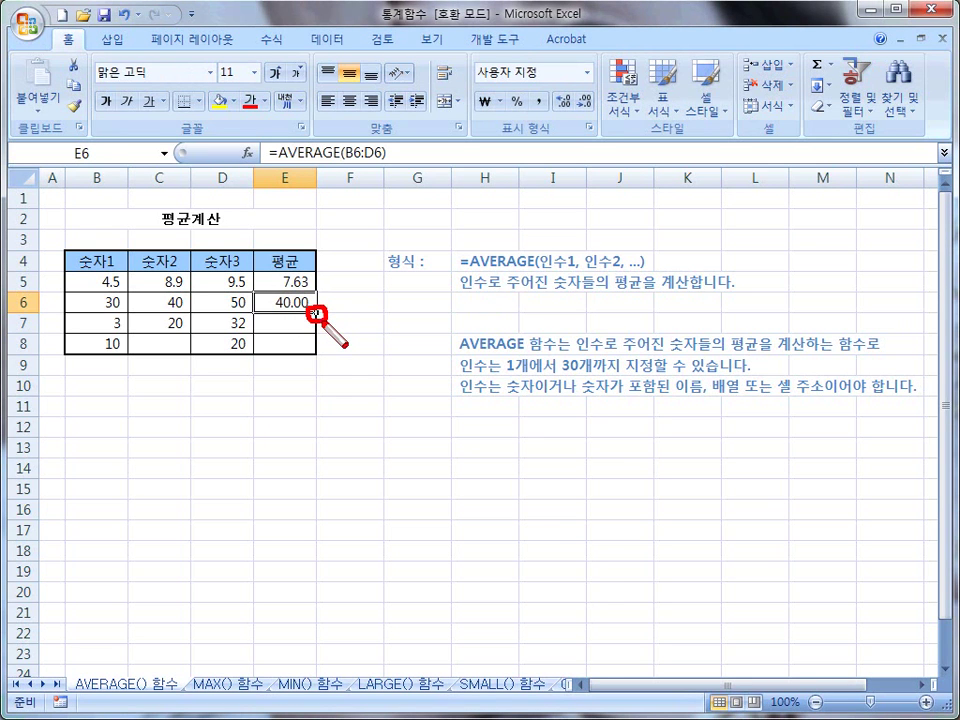
pyautogui.moveTo(316, 313); pyautogui.dragTo(316, 344)
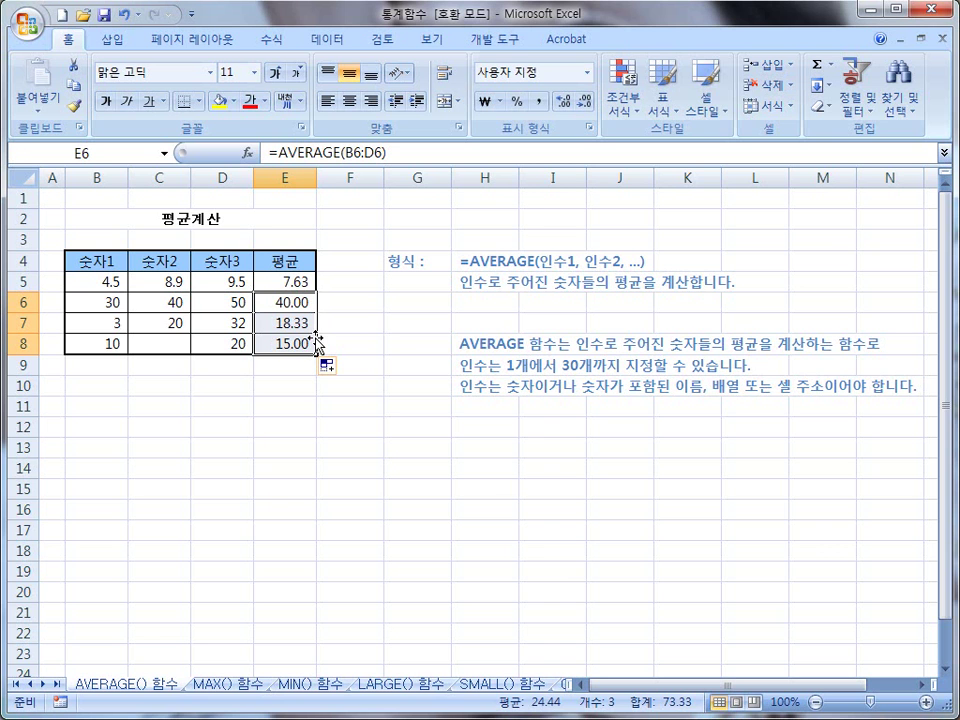
# Step: Open the MAX() 함수 worksheet
pyautogui.click(226, 685)
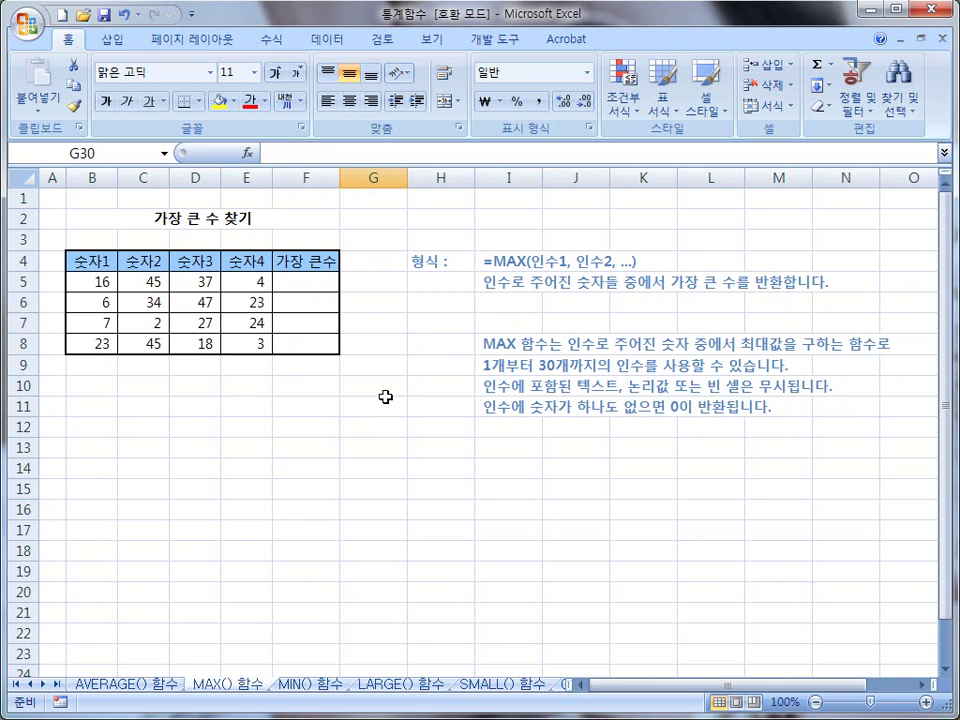
pyautogui.hotkey('ctrl', '2')
pyautogui.moveTo(490, 397); pyautogui.dragTo(613, 397)
pyautogui.moveTo(628, 398); pyautogui.dragTo(808, 398)
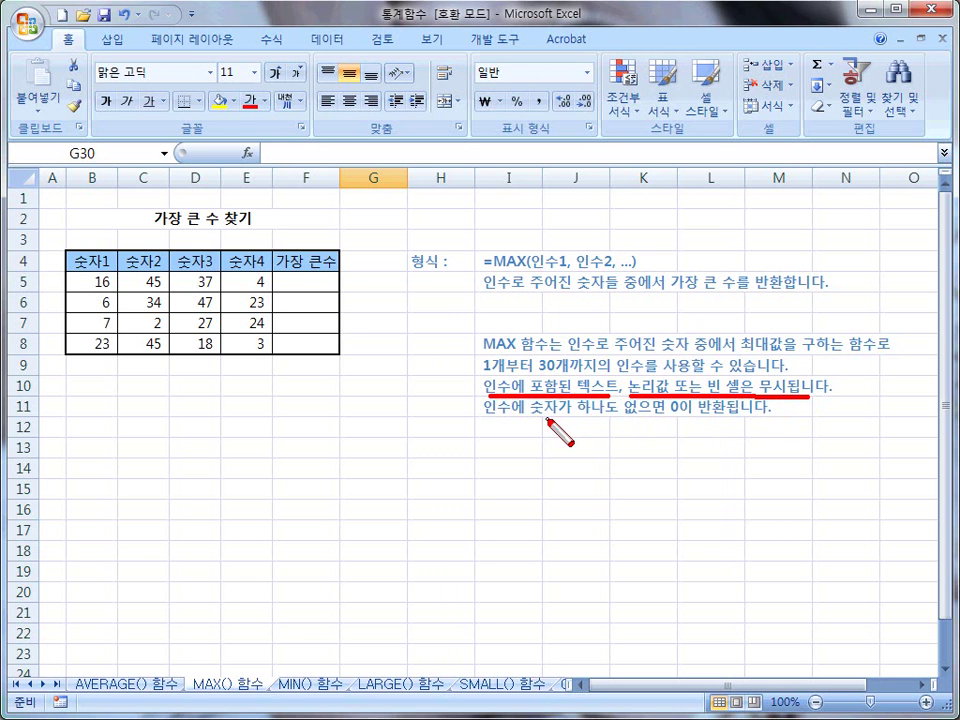
pyautogui.moveTo(490, 415); pyautogui.dragTo(729, 414)
pyautogui.press('Escape')
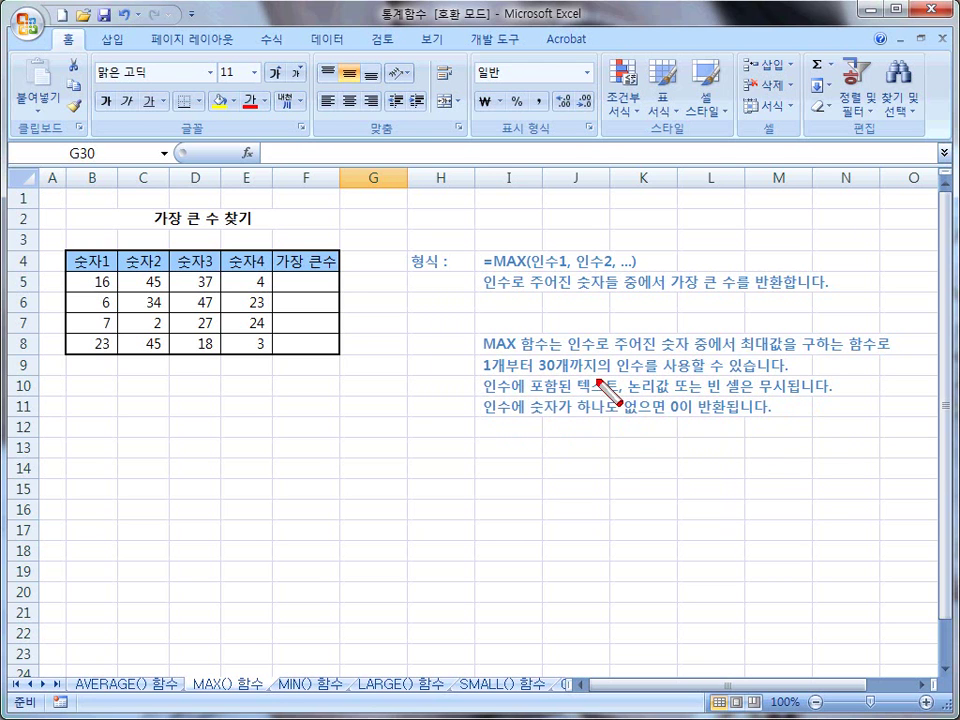
# Step: Enter =max(B5:E5) in cell F5 to find the first row's largest number
pyautogui.click(308, 290)
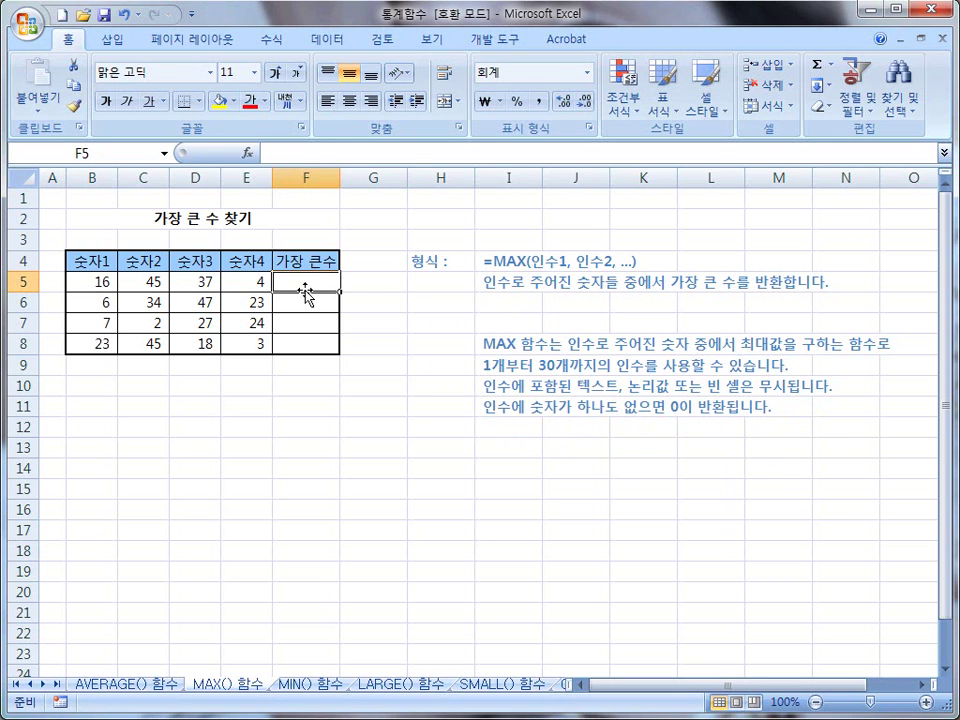
pyautogui.write('=')
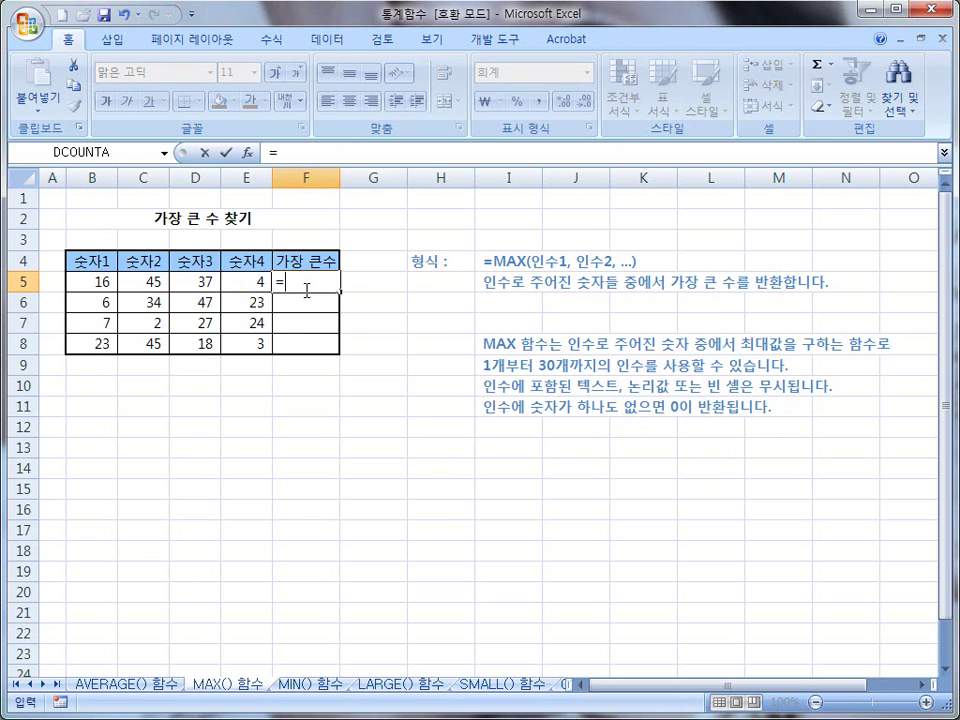
pyautogui.write('max')
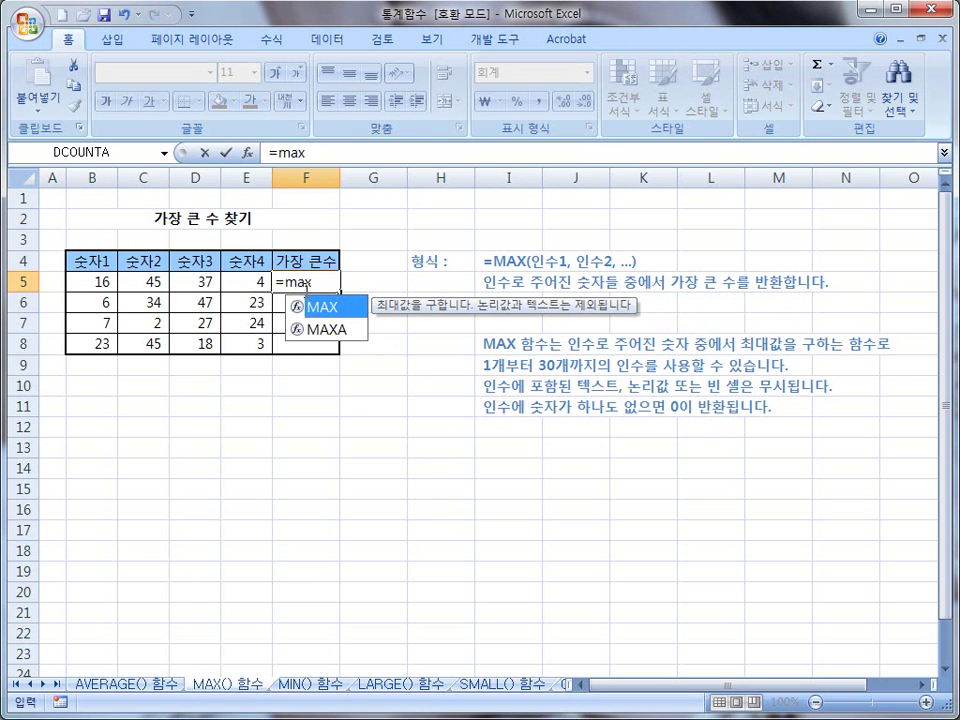
pyautogui.write('(')
pyautogui.click(120, 283)
pyautogui.moveTo(120, 283); pyautogui.dragTo(238, 281)
pyautogui.write(')')
pyautogui.press('Return')
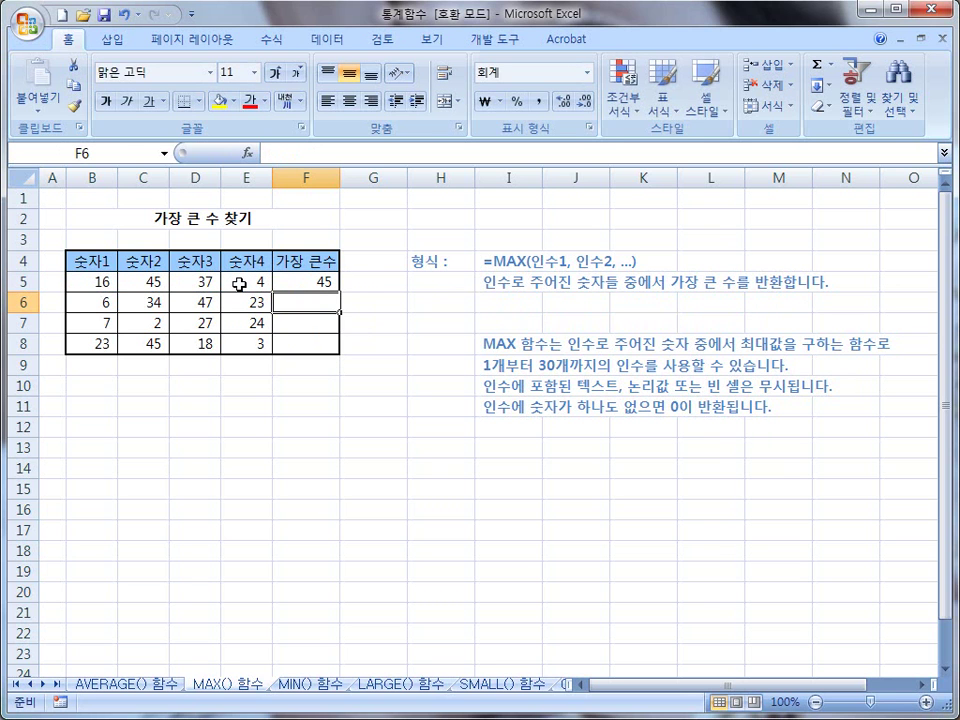
pyautogui.click(320, 281)
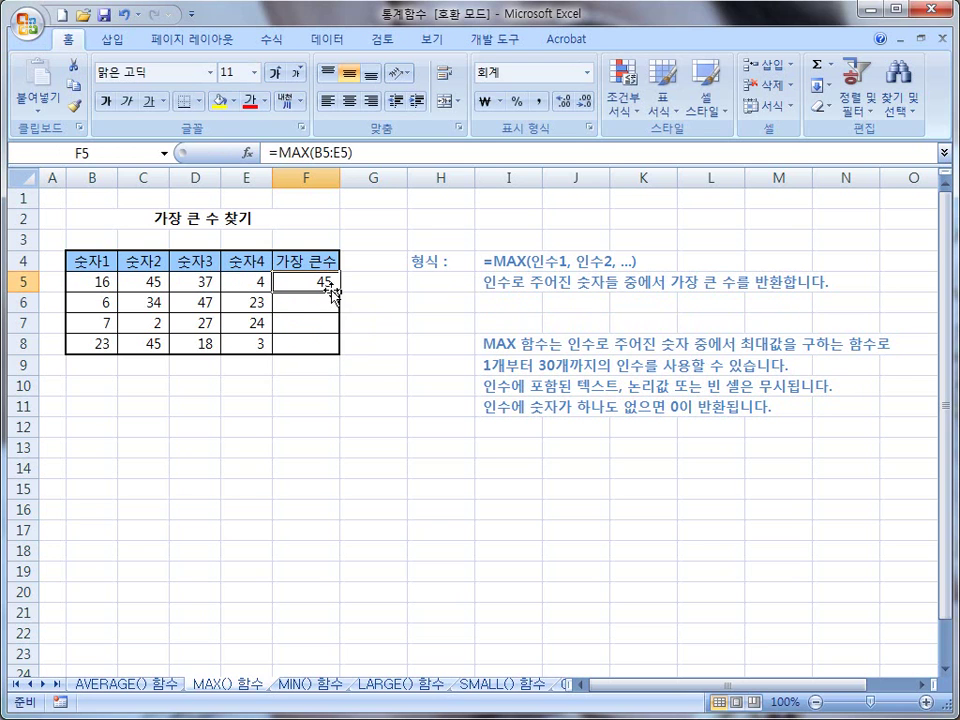
# Step: Enter =max(B6:E6) in cell F6 to find the second row's largest number
pyautogui.click(307, 303)
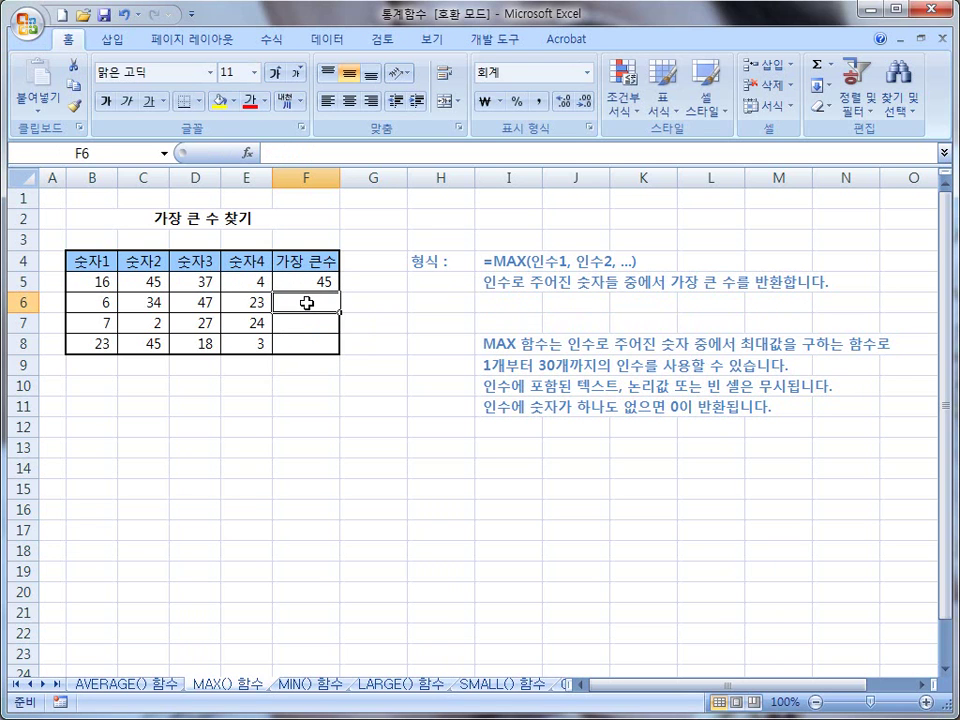
pyautogui.write('=')
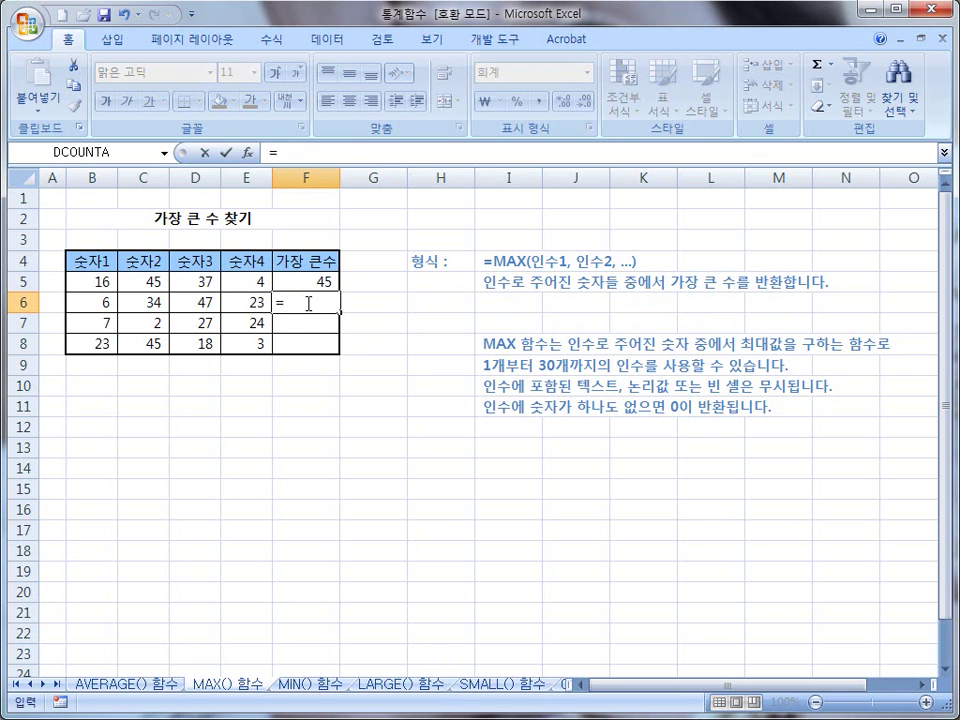
pyautogui.write('max(')
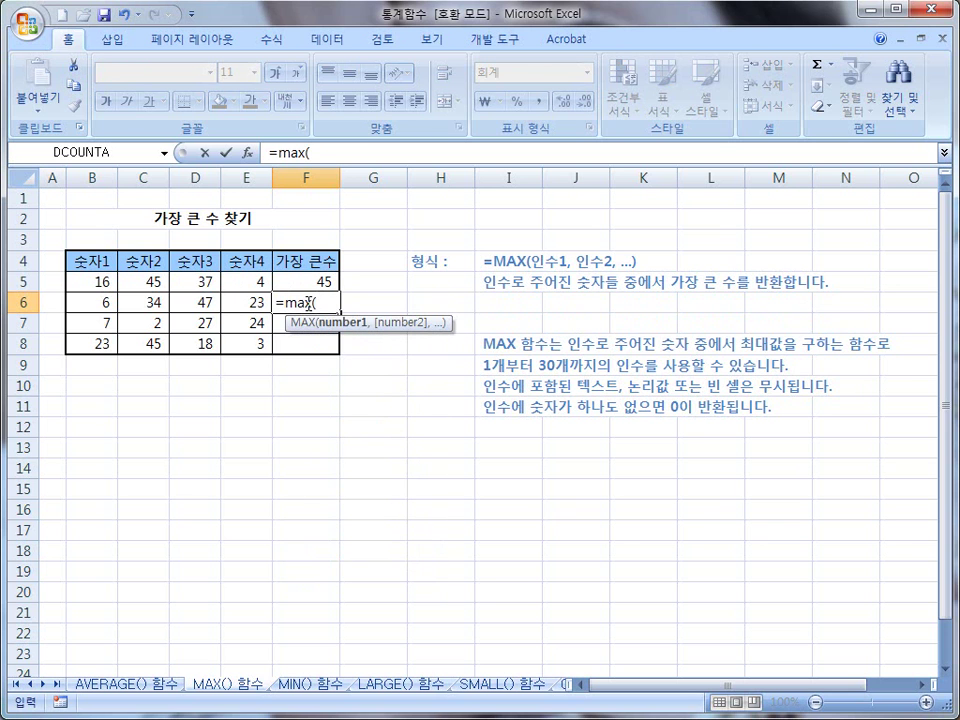
pyautogui.moveTo(106, 306); pyautogui.dragTo(240, 304)
pyautogui.write(')')
pyautogui.press('Return')
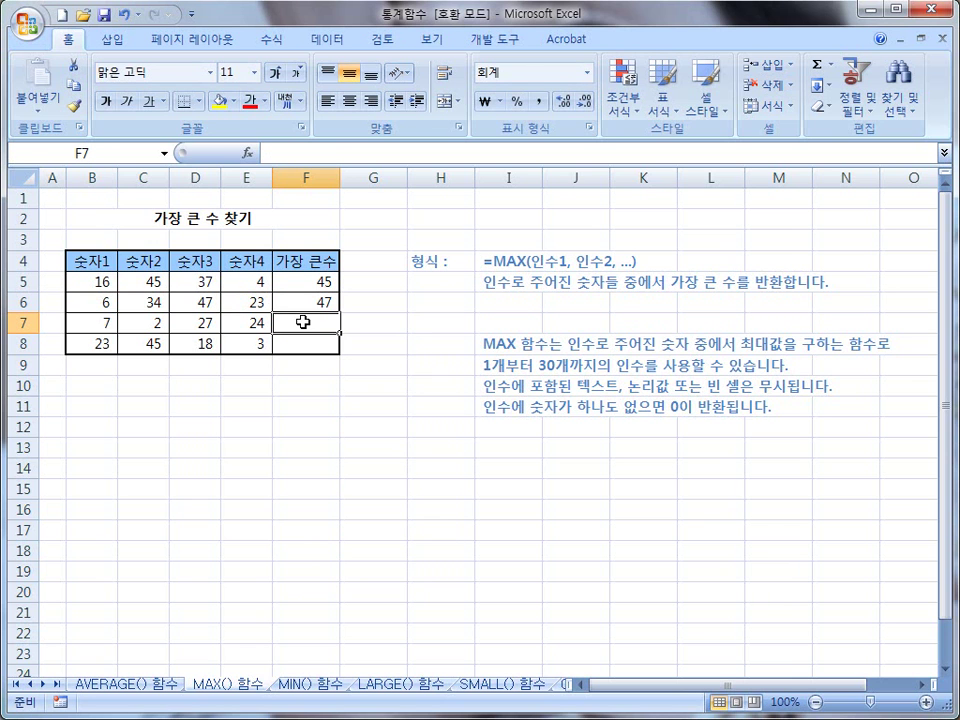
# Step: Enter =max(B7:E7) in cell F7 to find the third row's largest number
pyautogui.write('=max(')
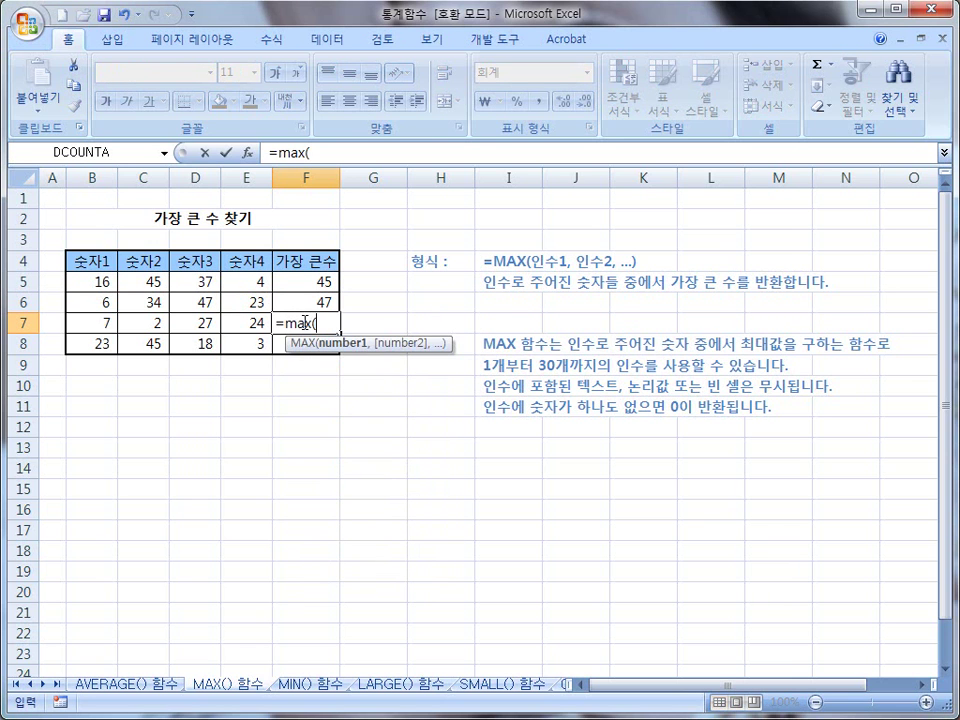
pyautogui.moveTo(81, 322); pyautogui.dragTo(230, 323)
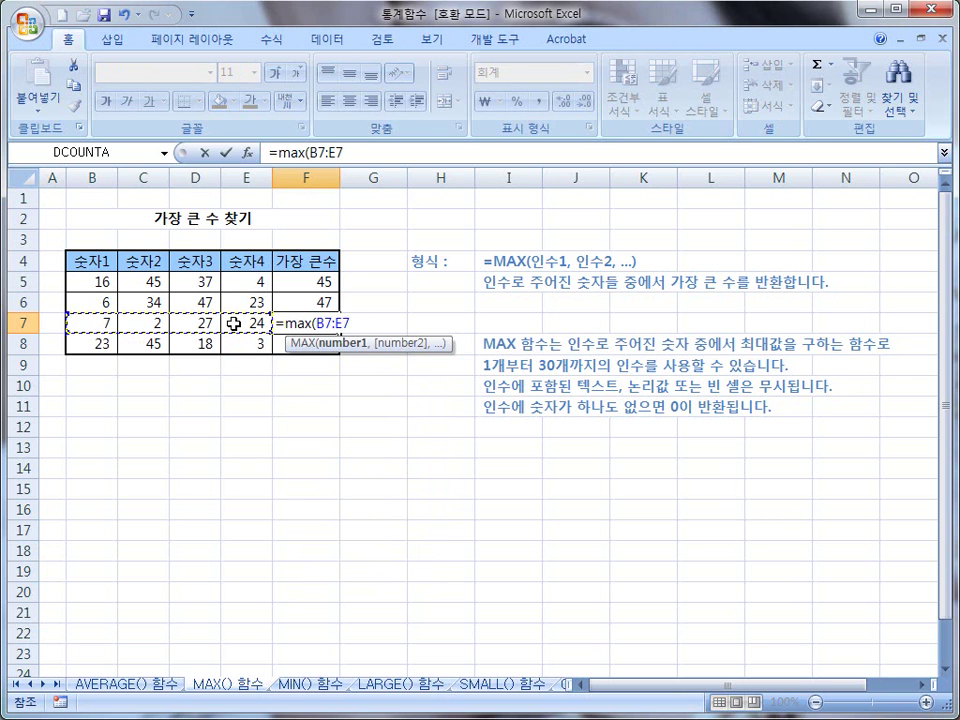
pyautogui.write(')')
pyautogui.press('Return')
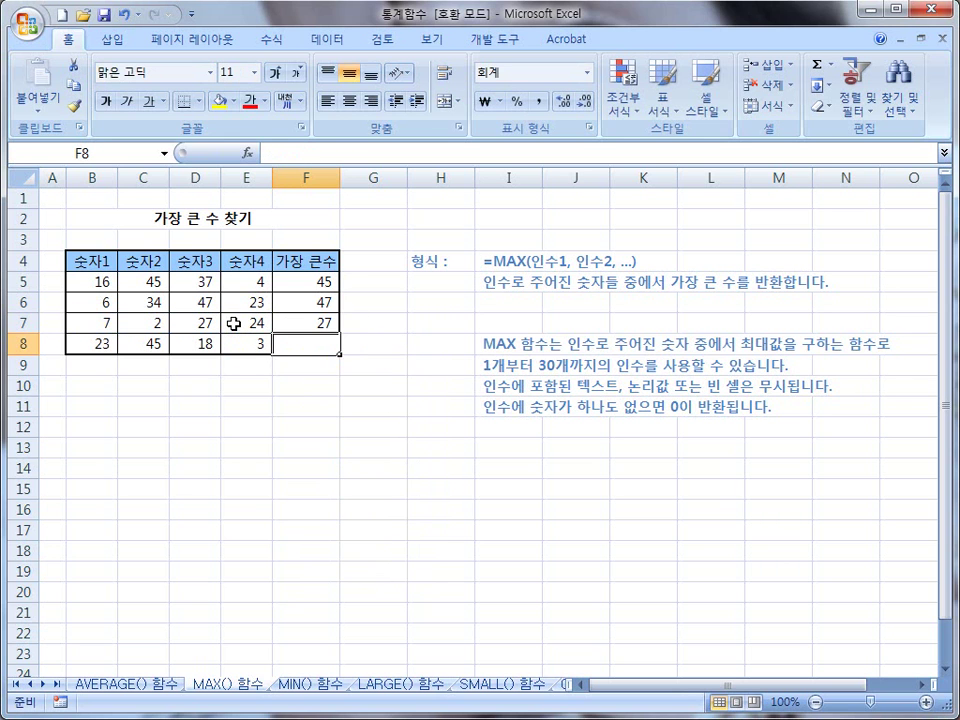
# Step: Fill the MAX formula from F7 down to F8 and check the formula in F8
pyautogui.click(314, 325)
pyautogui.moveTo(338, 334); pyautogui.dragTo(339, 350)
pyautogui.click(321, 366)
pyautogui.click(311, 408)
pyautogui.click(255, 426)
pyautogui.click(304, 344)
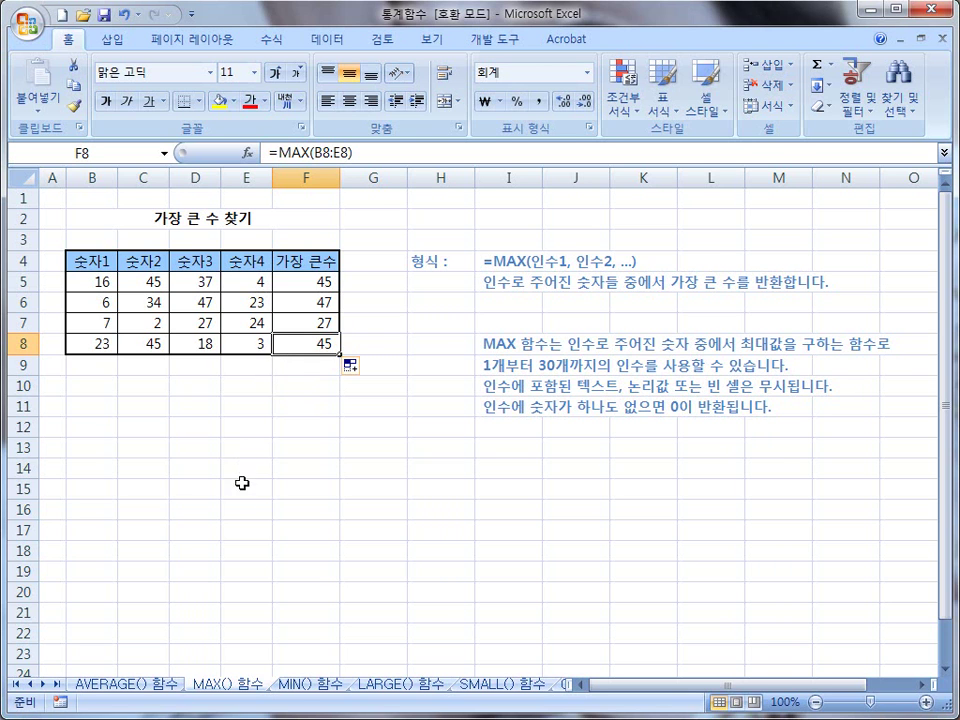
# Step: Open the MIN() 함수 worksheet
pyautogui.click(298, 694)
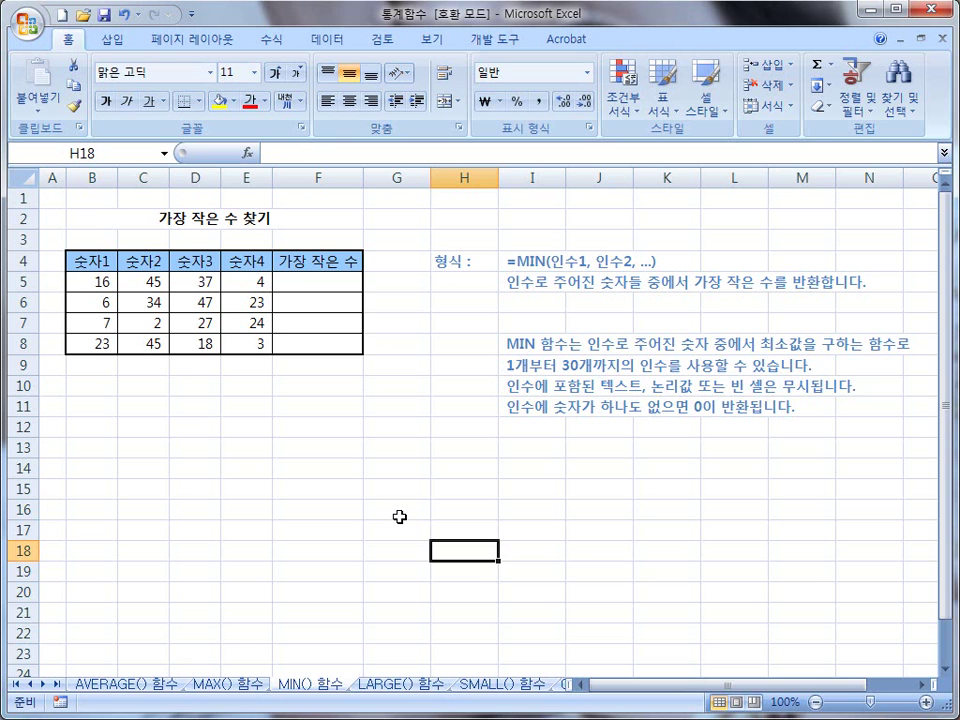
# Step: Enter =min(B5:E5) in cell F5 to find the first row's smallest number
pyautogui.click(296, 287)
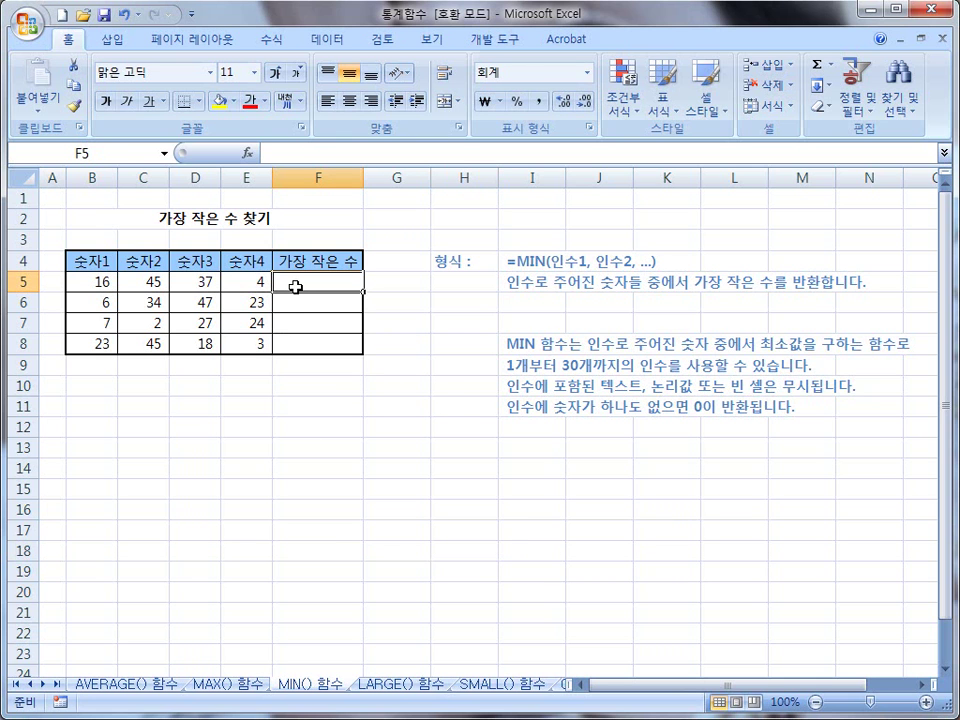
pyautogui.write('=min')
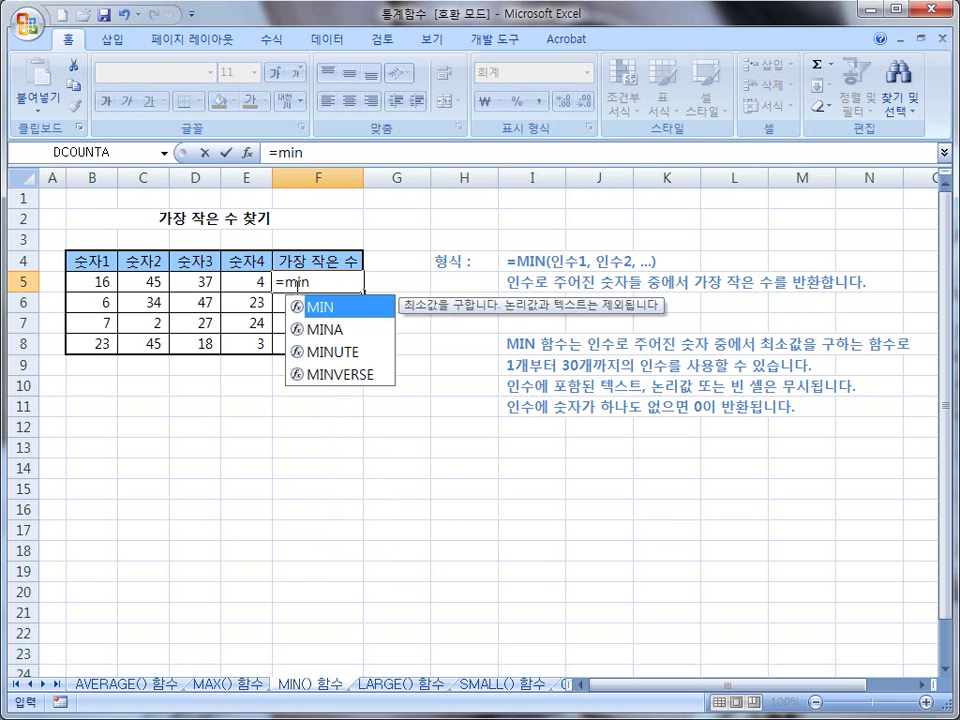
pyautogui.write('(')
pyautogui.moveTo(80, 279); pyautogui.dragTo(225, 281)
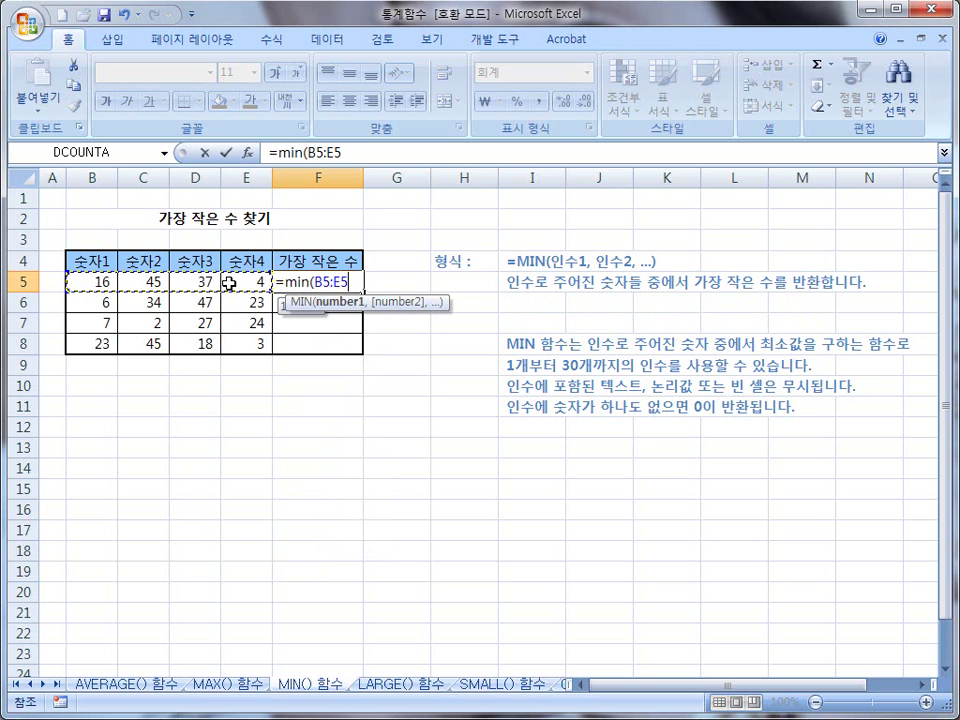
pyautogui.write(')')
pyautogui.press('Return')
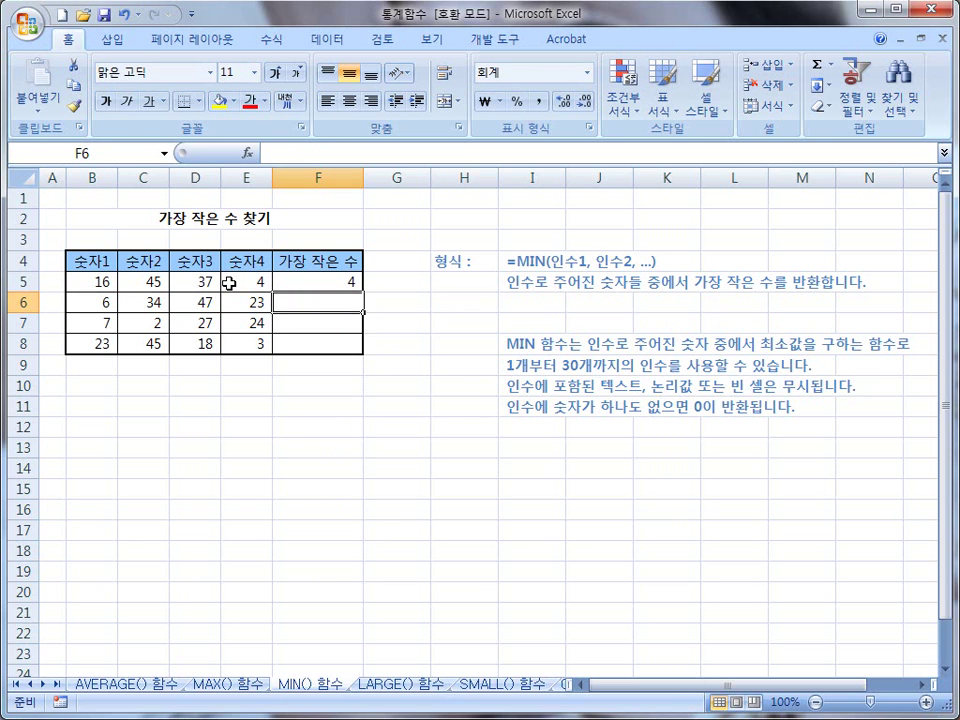
# Step: Enter =min(B6:E6) in cell F6 to find the second row's smallest number
pyautogui.write('=min(')
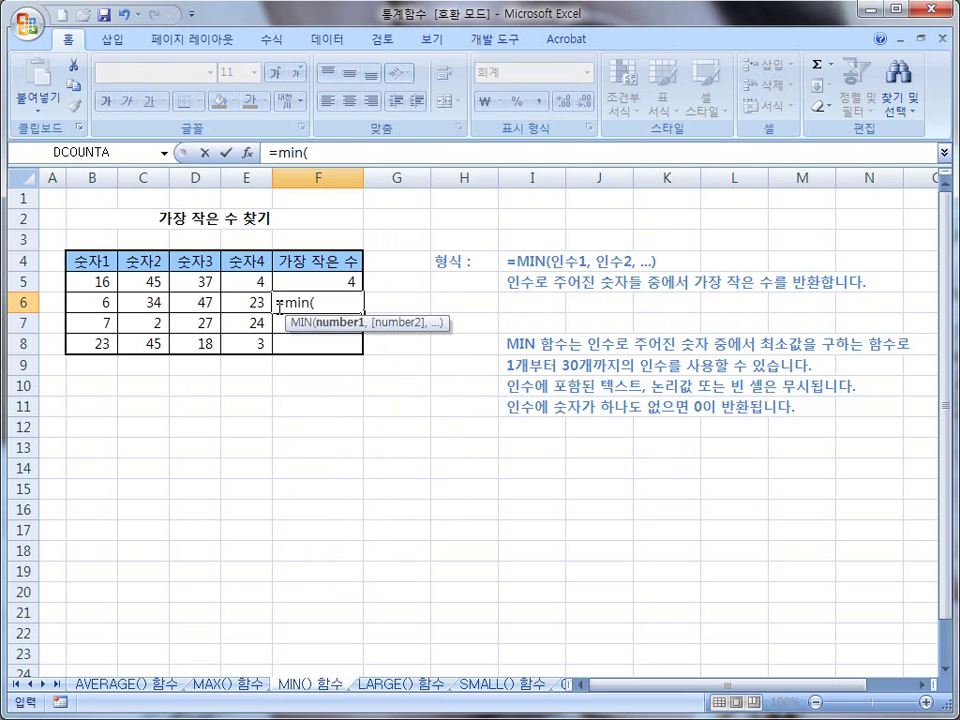
pyautogui.moveTo(94, 300); pyautogui.dragTo(228, 299)
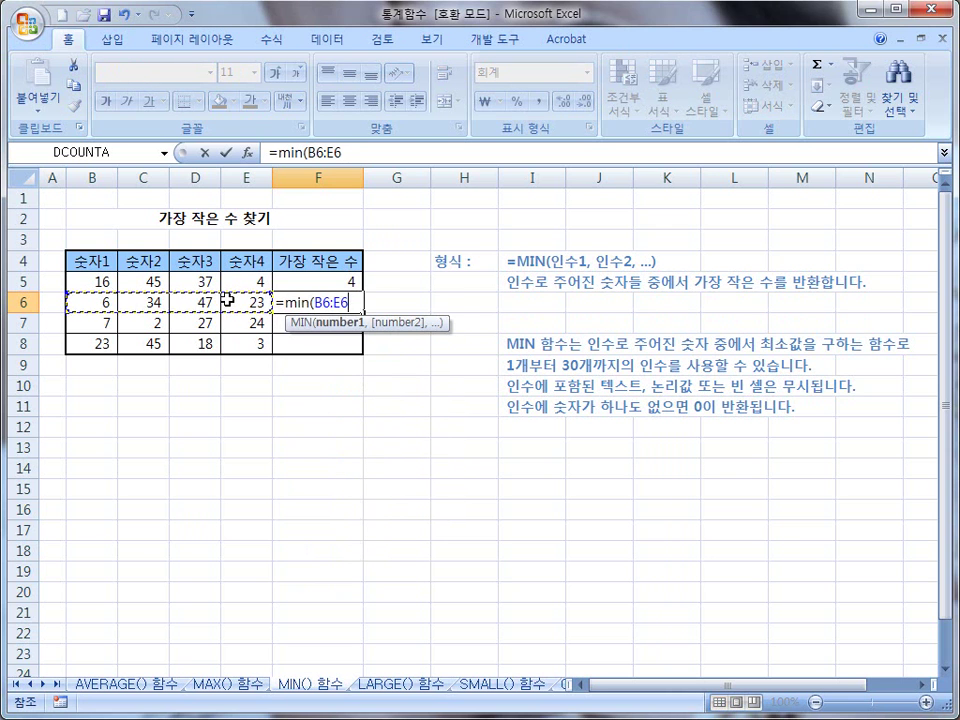
pyautogui.write(')')
pyautogui.press('Return')
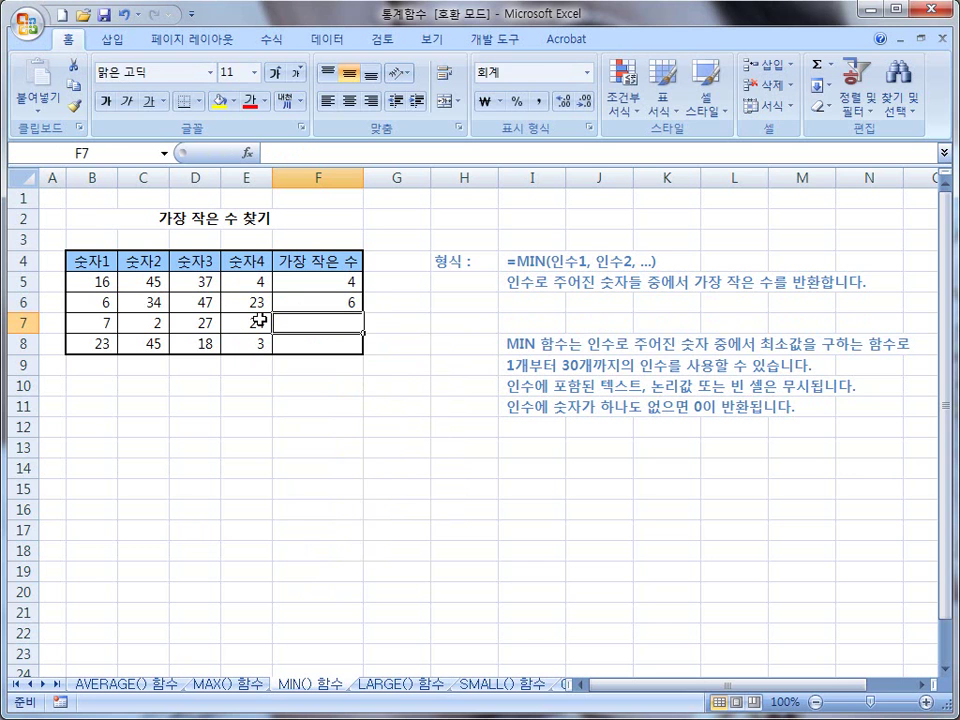
# Step: Enter =min(B7:E7) in cell F7 to find the third row's smallest number
pyautogui.write('=min(')
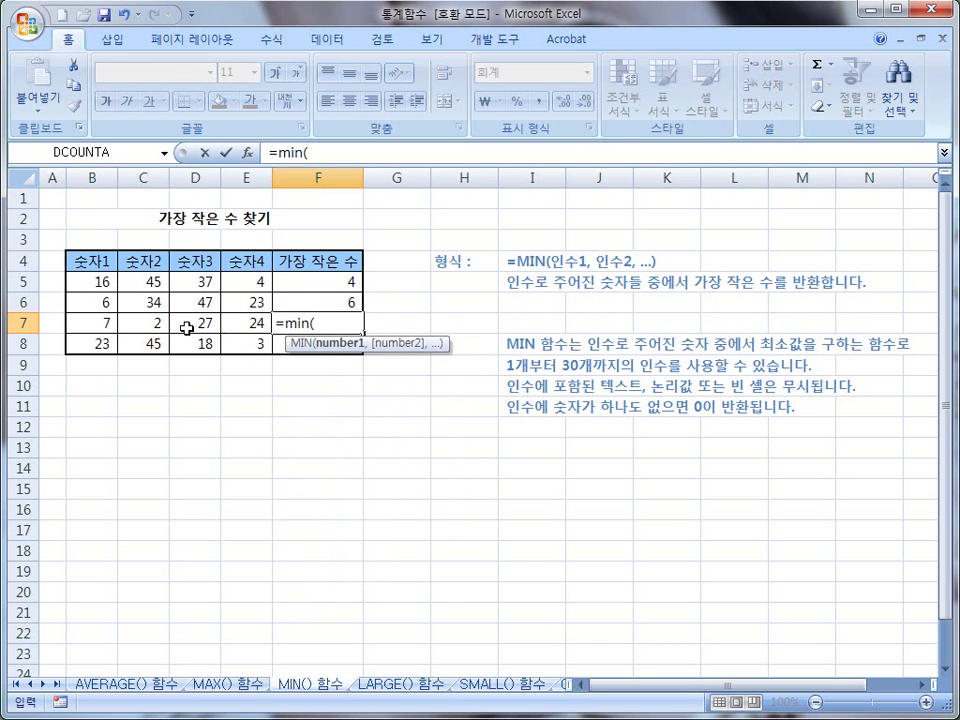
pyautogui.moveTo(100, 326); pyautogui.dragTo(236, 335)
pyautogui.write(')')
pyautogui.press('Return')
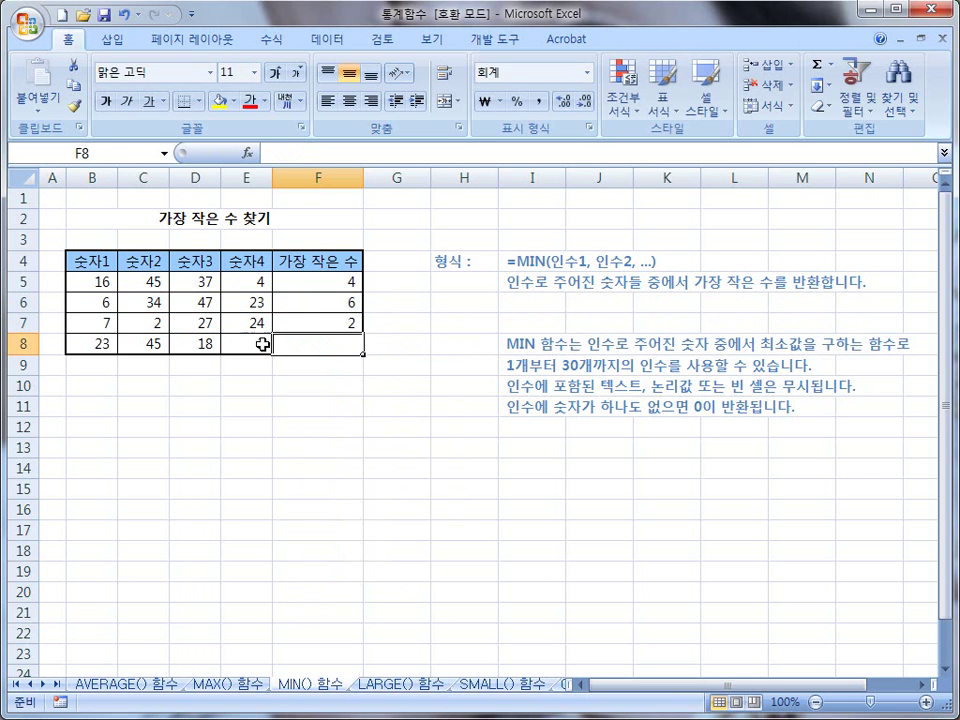
# Step: Enter =min(B8:E8) in cell F8 to find the fourth row's smallest number
pyautogui.write('=ma')
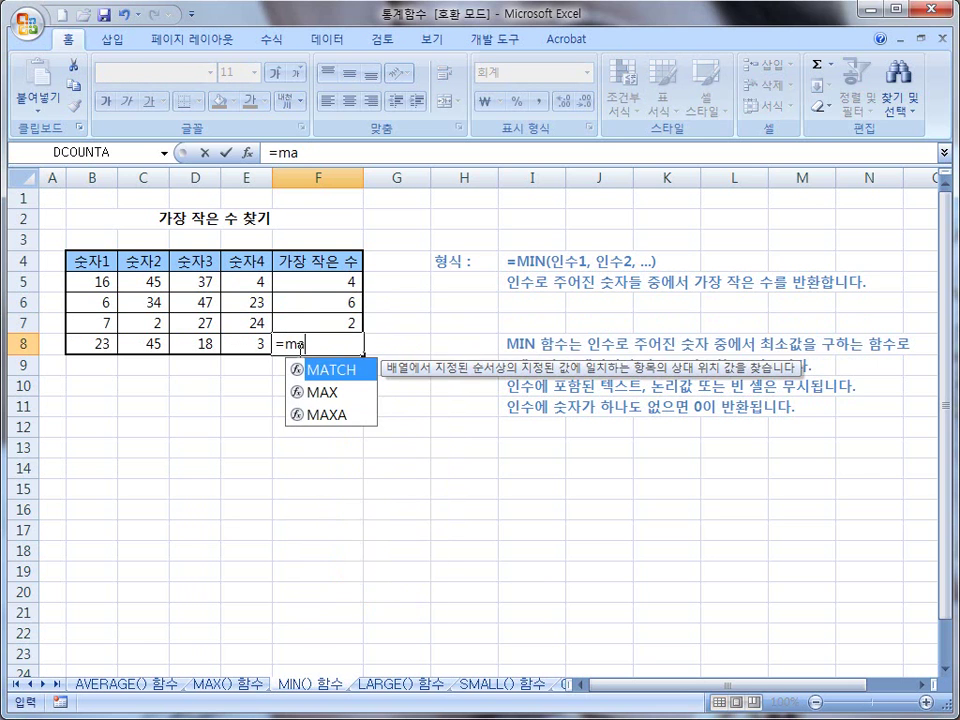
pyautogui.press('BackSpace')
pyautogui.write('in(')
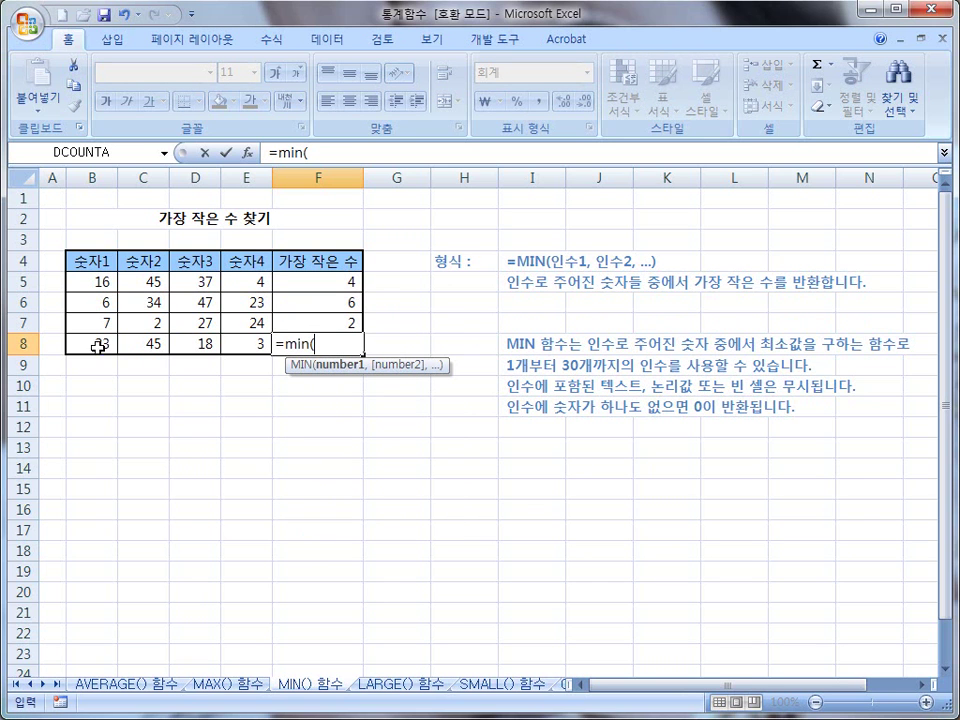
pyautogui.moveTo(99, 345); pyautogui.dragTo(238, 349)
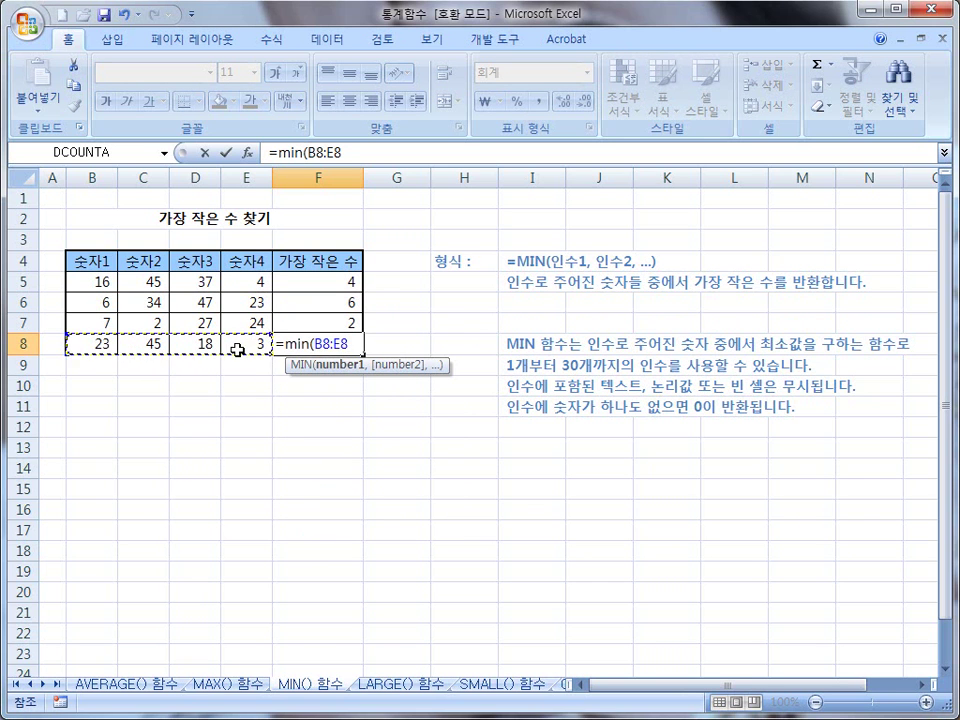
pyautogui.write(')')
pyautogui.press('Return')
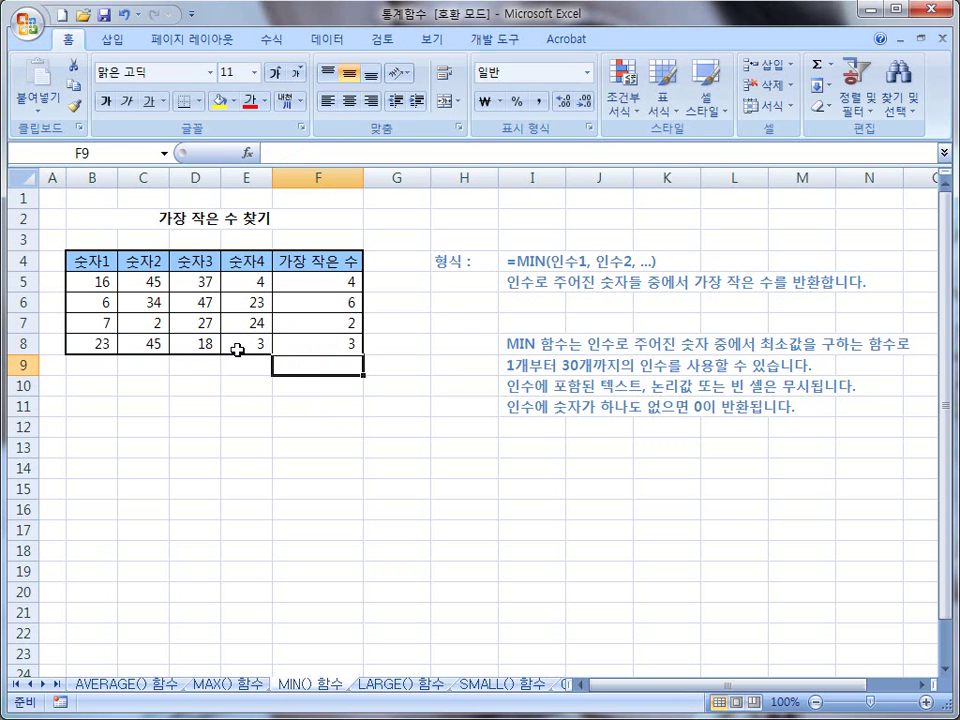
# Step: Open the LARGE() 함수 worksheet
pyautogui.click(214, 405)
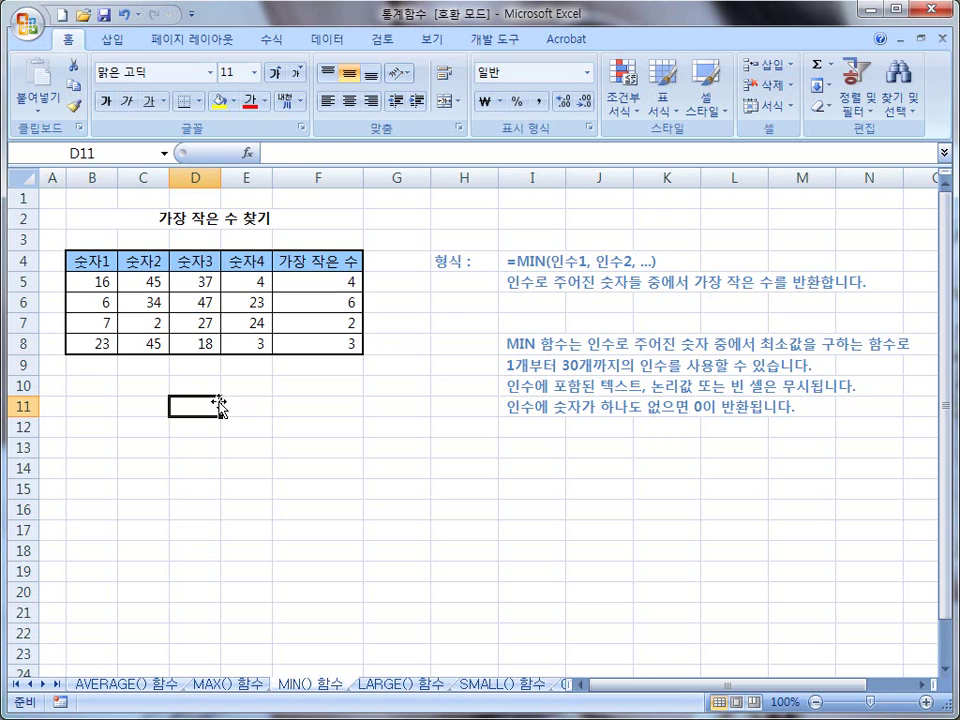
pyautogui.click(403, 685)
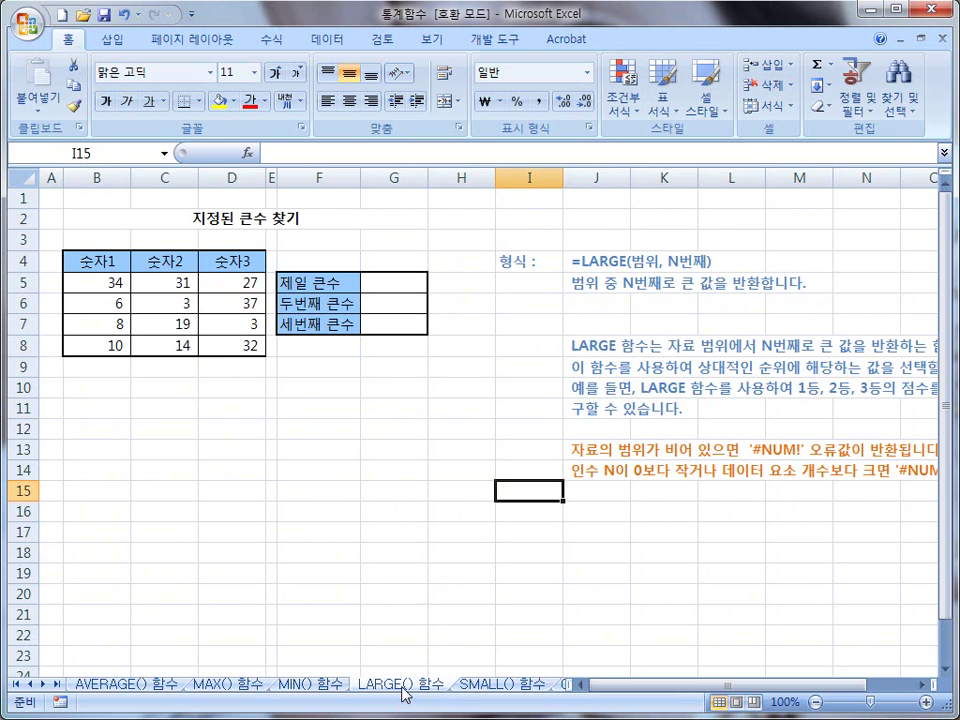
# Step: Examine the LARGE function's syntax and description, and the labels for the first, second and third largest numbers
pyautogui.moveTo(608, 692); pyautogui.dragTo(647, 690)
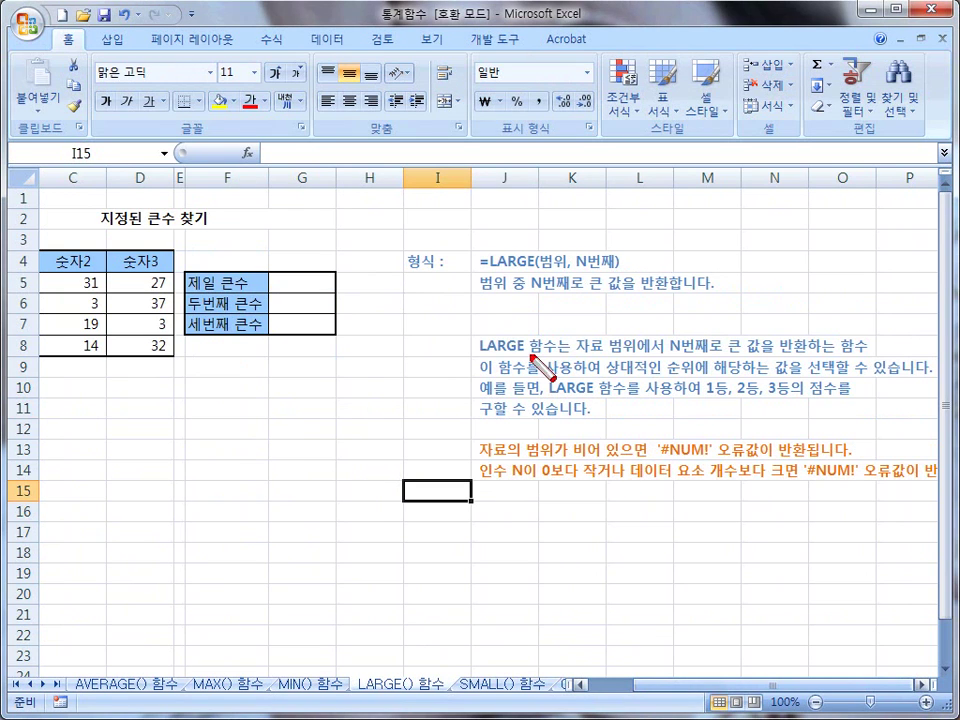
pyautogui.moveTo(482, 268)
pyautogui.mouseDown()
pyautogui.moveTo(612, 258)
pyautogui.moveTo(575, 250)
pyautogui.moveTo(590, 278)
pyautogui.mouseUp()
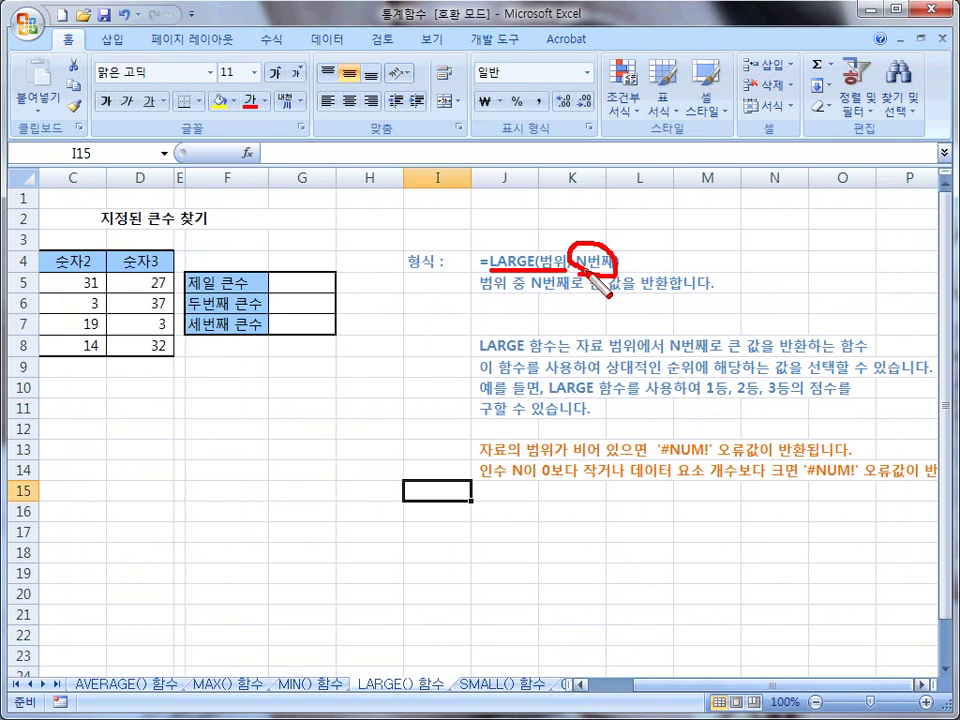
pyautogui.press('Escape')
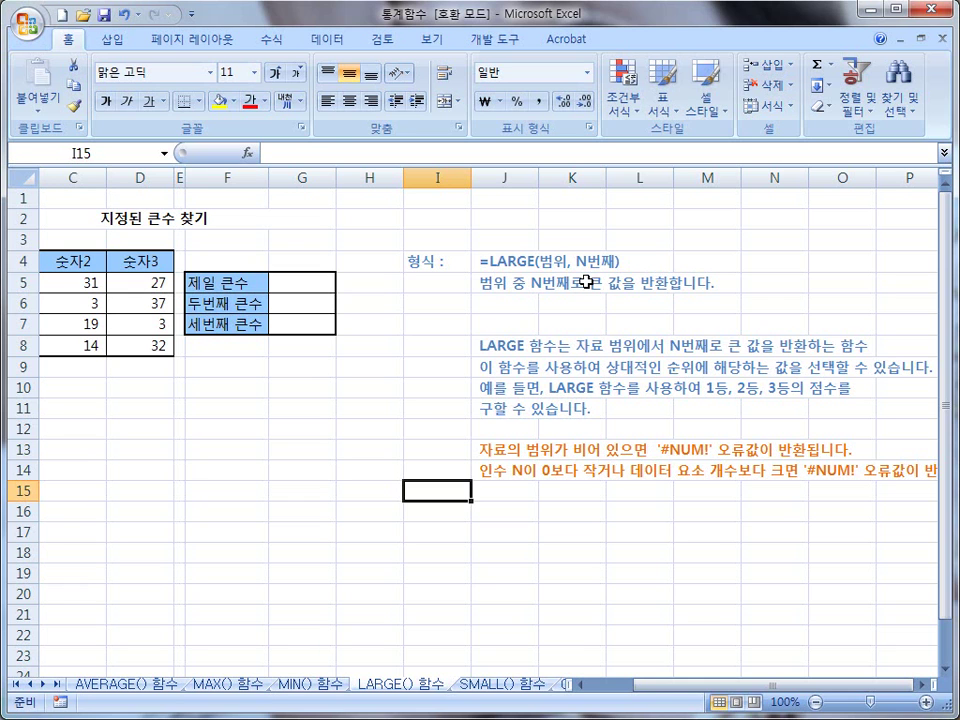
pyautogui.hotkey('ctrl', '2')
pyautogui.moveTo(556, 358); pyautogui.dragTo(858, 357)
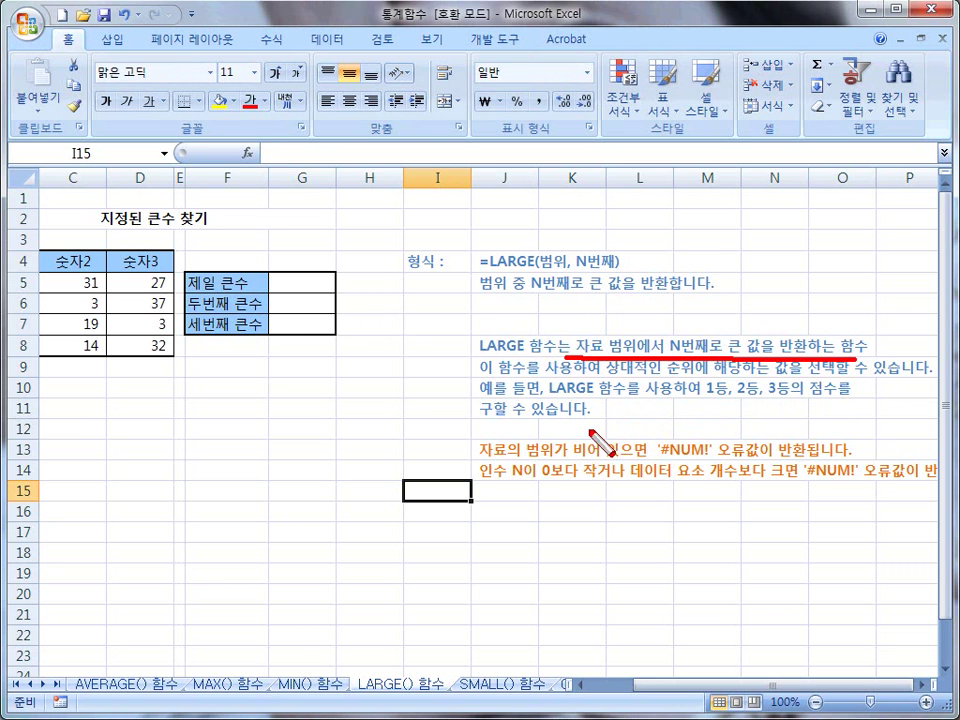
pyautogui.press('e')
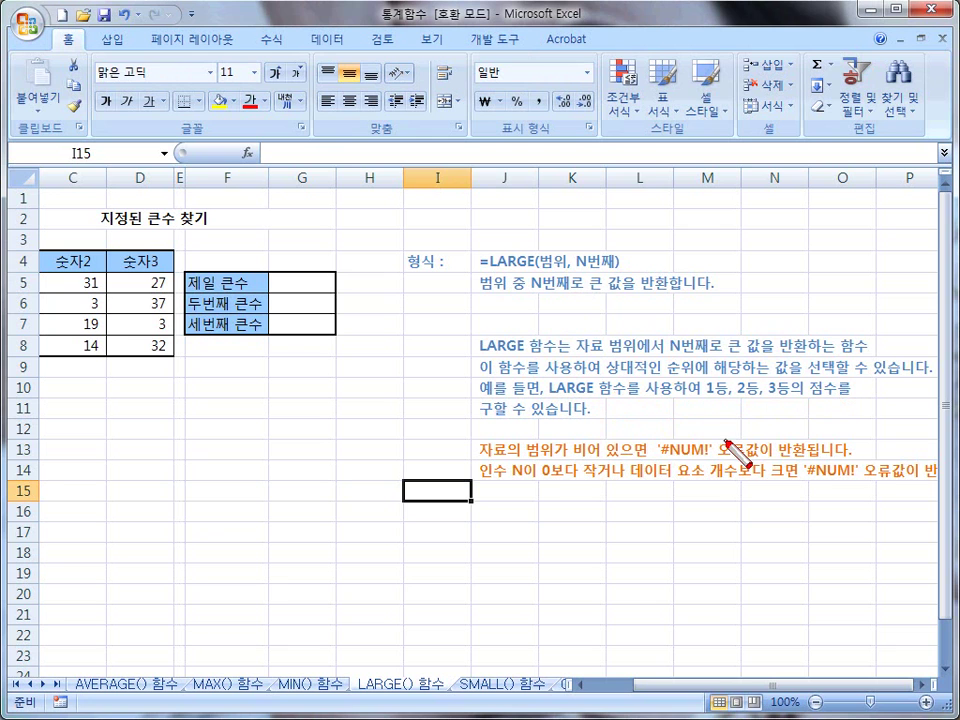
pyautogui.moveTo(552, 397); pyautogui.dragTo(835, 396)
pyautogui.moveTo(497, 421); pyautogui.dragTo(597, 421)
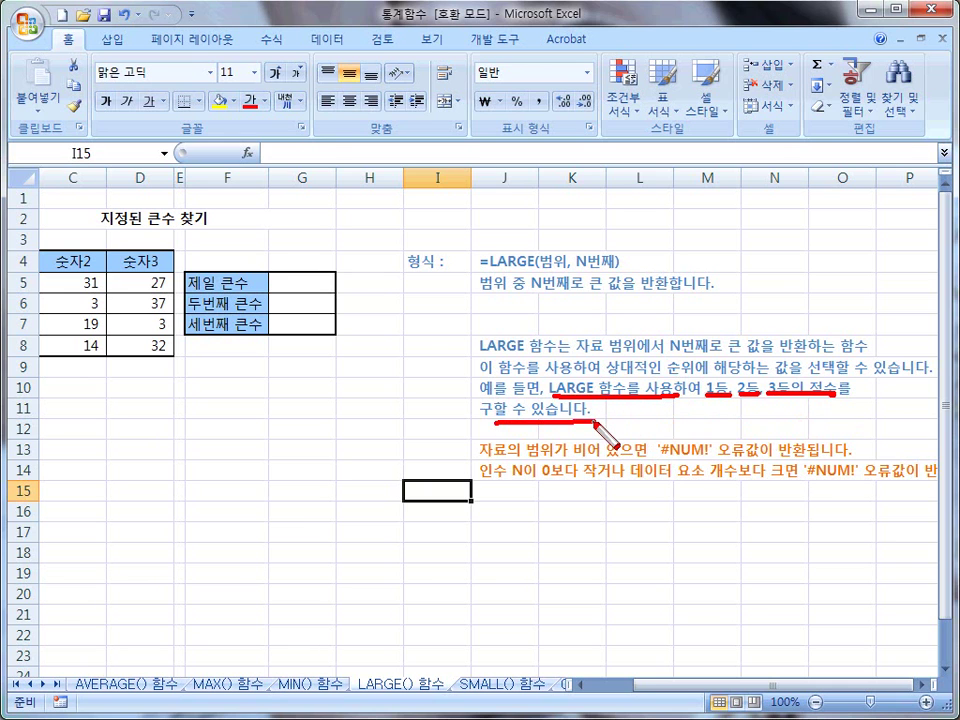
pyautogui.press('Escape')
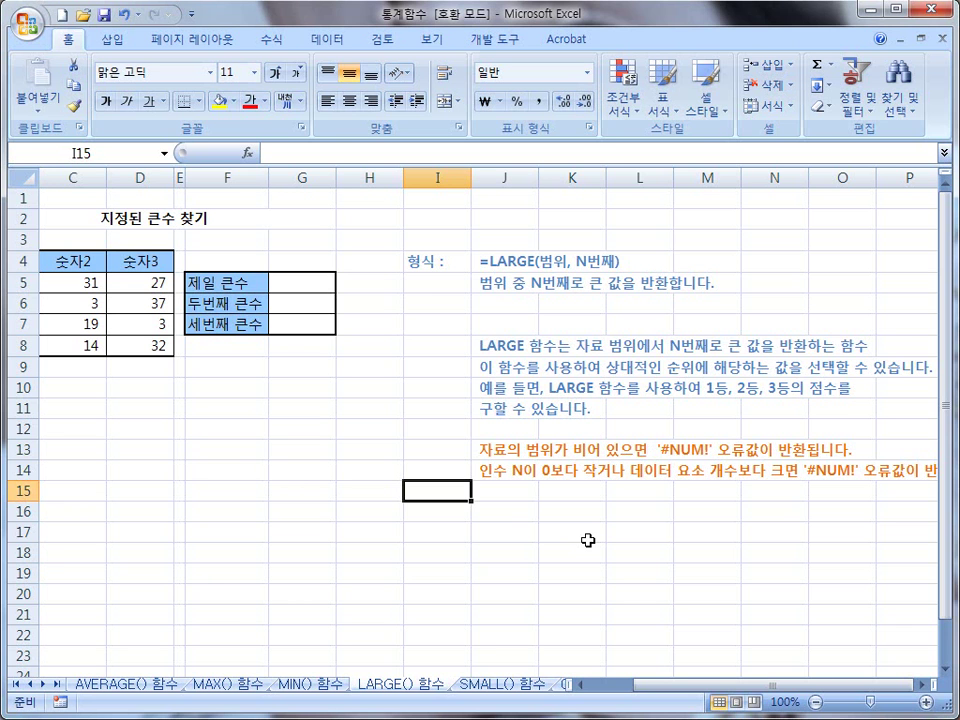
pyautogui.moveTo(645, 688); pyautogui.dragTo(592, 694)
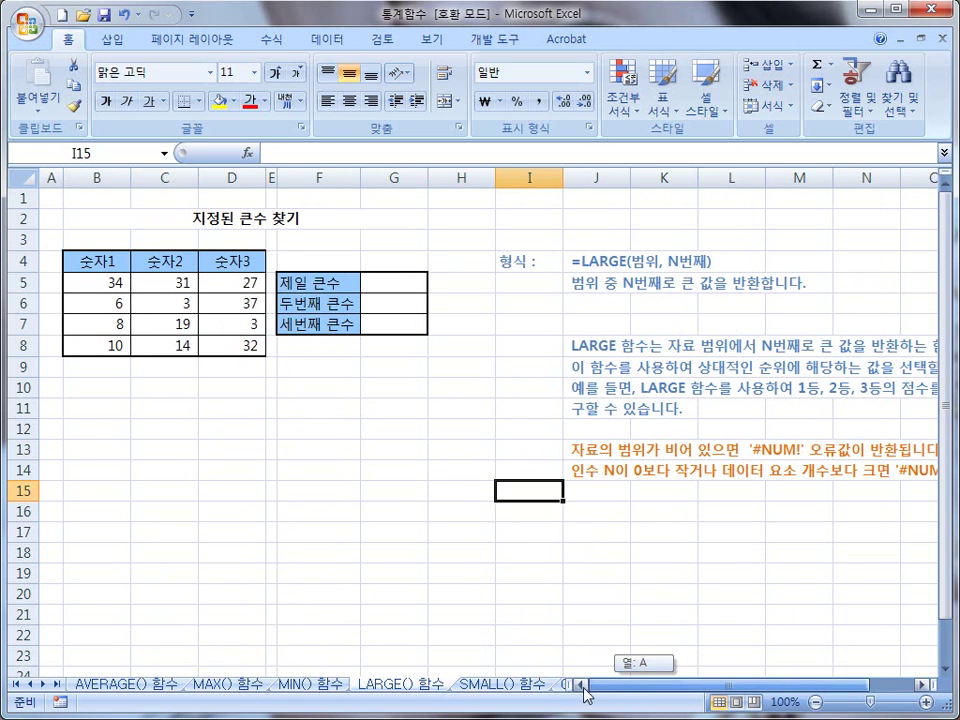
pyautogui.moveTo(279, 293); pyautogui.dragTo(401, 292)
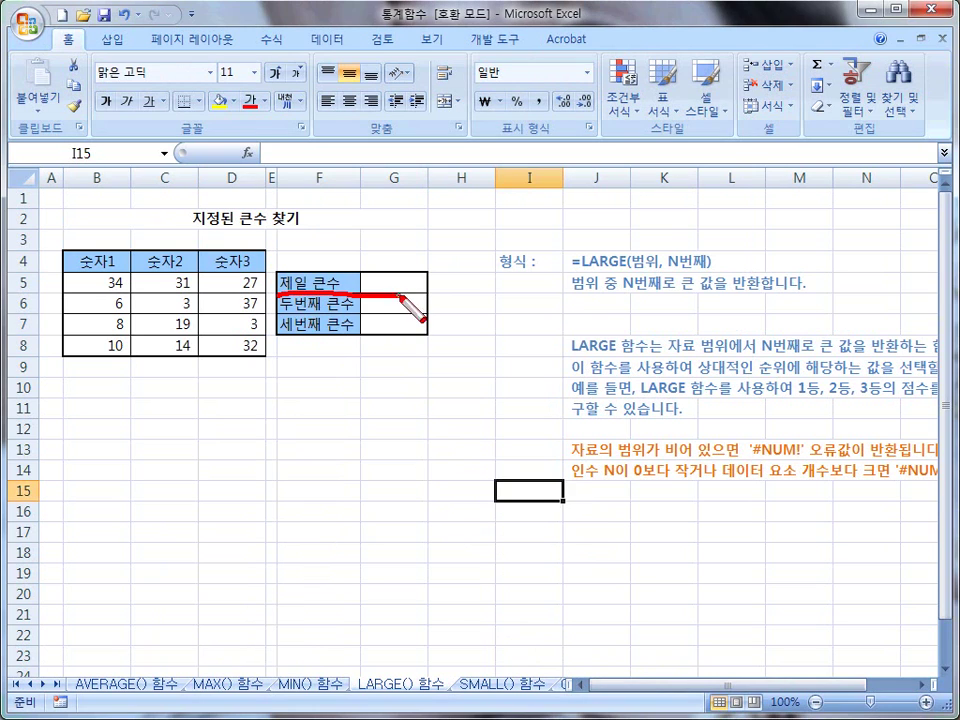
pyautogui.moveTo(278, 313)
pyautogui.mouseDown()
pyautogui.moveTo(377, 313)
pyautogui.moveTo(378, 336)
pyautogui.mouseUp()
pyautogui.press('Escape')
# Step: Enter =large(B5:D5,1) in cell G5 to find the largest number in the first row
pyautogui.click(373, 288)
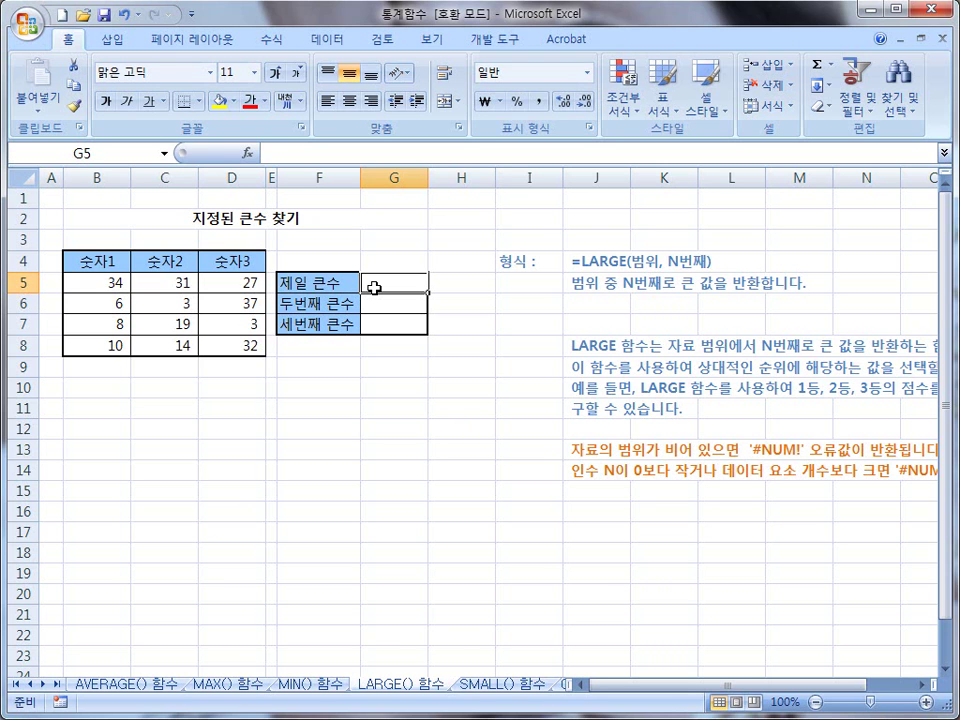
pyautogui.write('=')
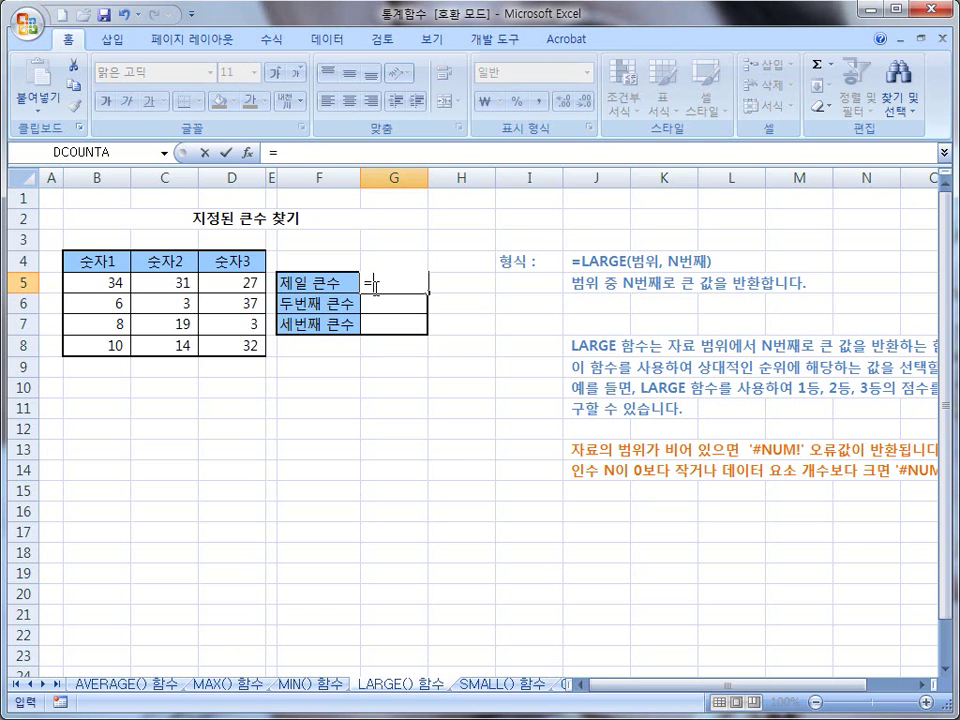
pyautogui.write('r')
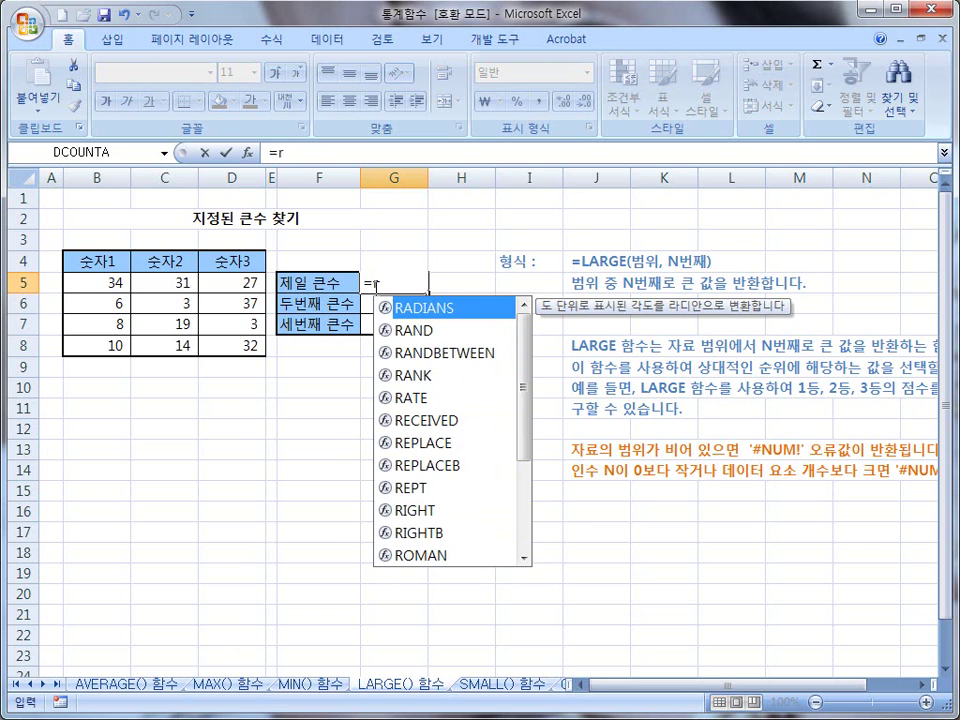
pyautogui.press('BackSpace')
pyautogui.write('large(')
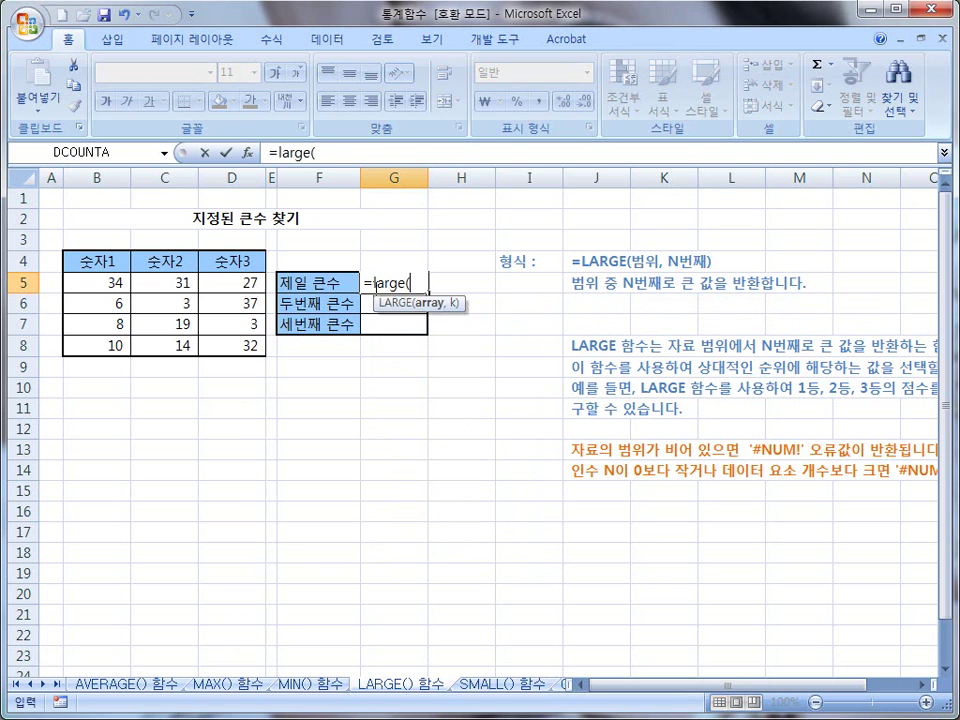
pyautogui.click(89, 286)
pyautogui.moveTo(89, 286); pyautogui.dragTo(222, 294)
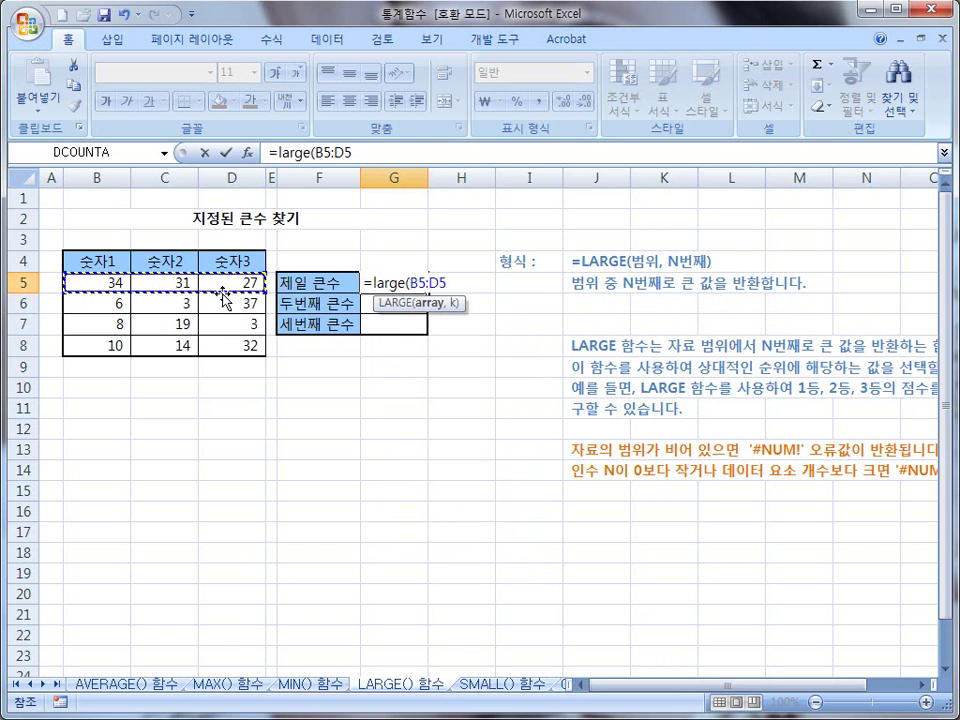
pyautogui.write(',1)')
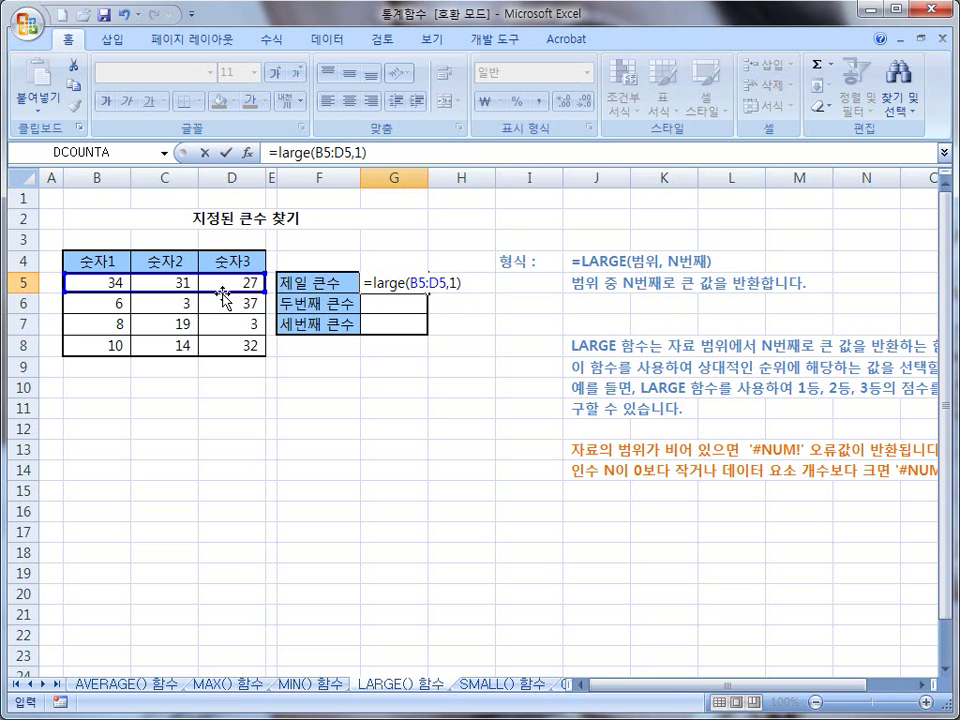
pyautogui.press('Return')
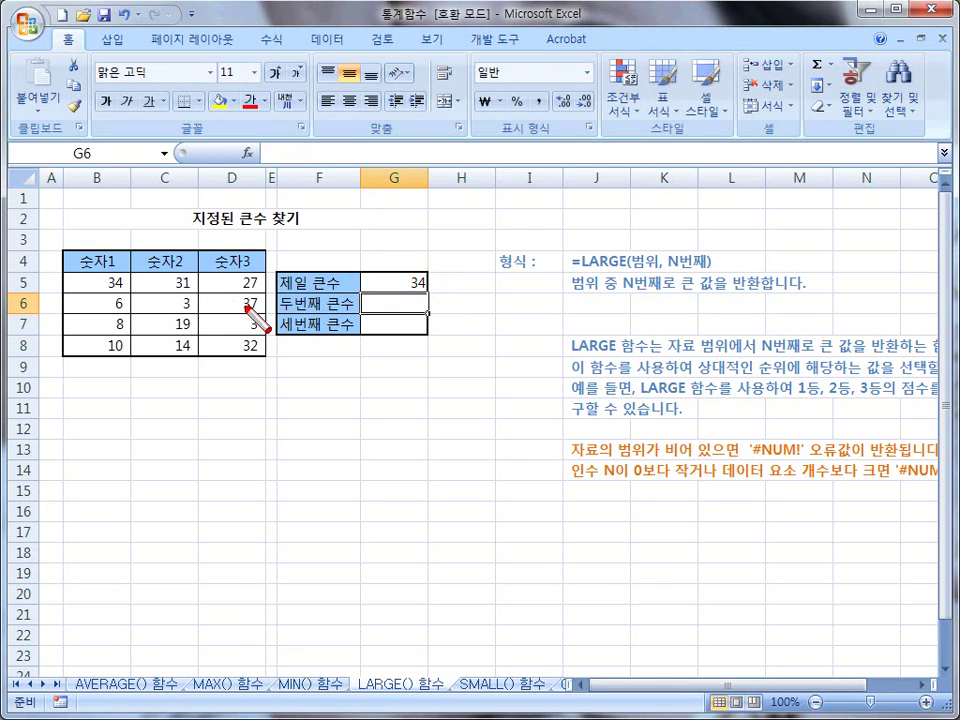
pyautogui.moveTo(62, 290)
pyautogui.mouseDown()
pyautogui.moveTo(230, 272)
pyautogui.moveTo(205, 292)
pyautogui.moveTo(58, 285)
pyautogui.mouseUp()
pyautogui.moveTo(238, 279)
pyautogui.mouseDown()
pyautogui.moveTo(262, 320)
pyautogui.moveTo(230, 360)
pyautogui.moveTo(71, 354)
pyautogui.moveTo(72, 284)
pyautogui.mouseUp()
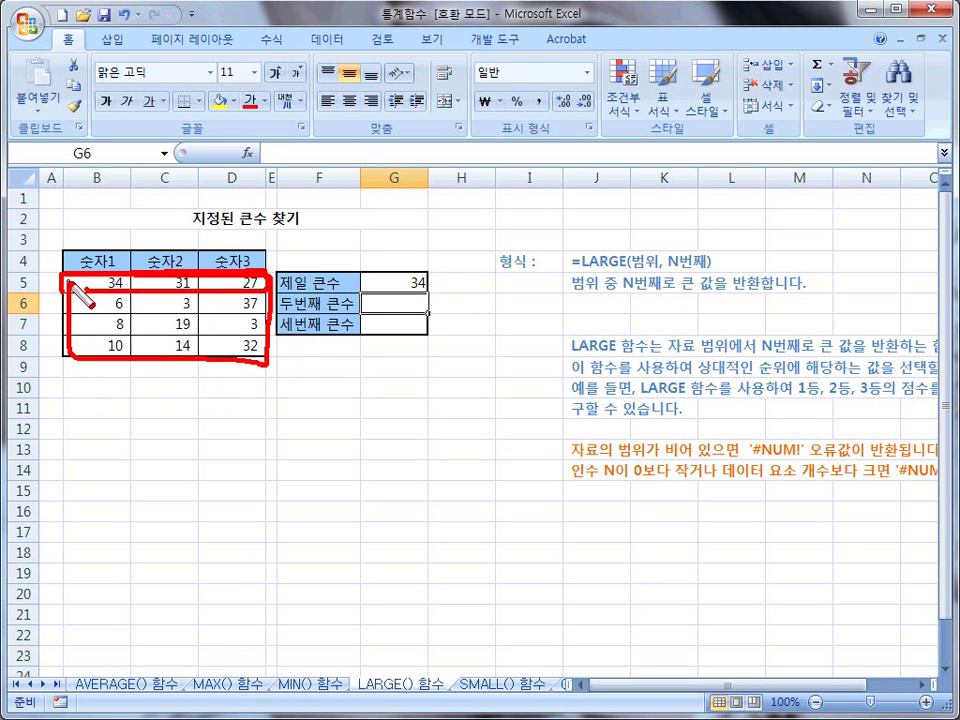
pyautogui.rightClick(72, 283)
# Step: Replace the formula in cell G5 with =large(B5:D8,1) to find the largest number in the whole table
pyautogui.click(410, 282)
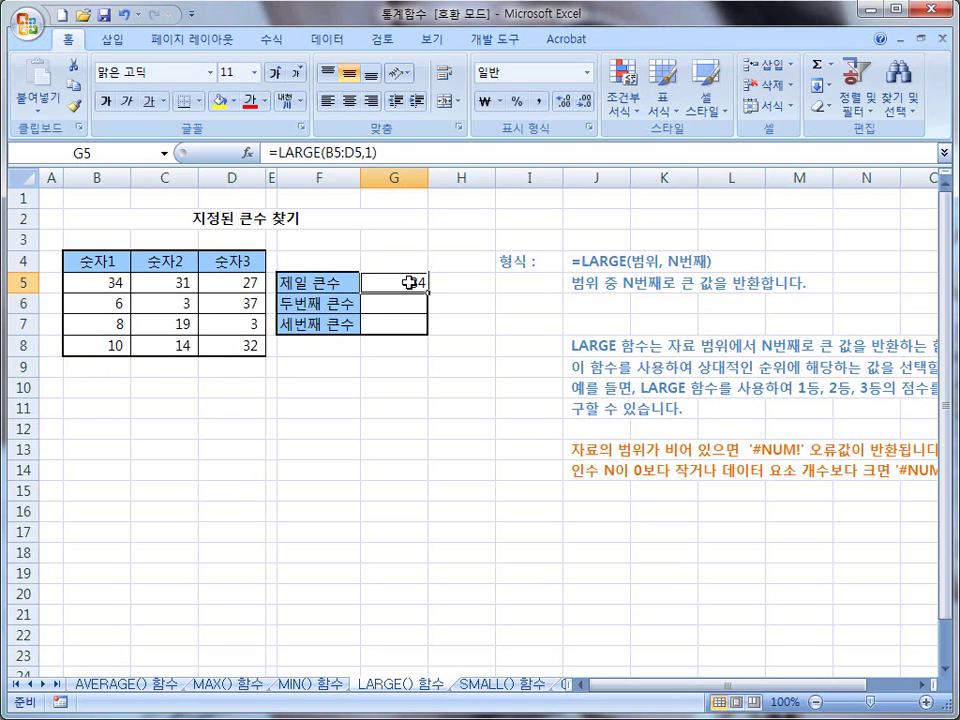
pyautogui.write('=')
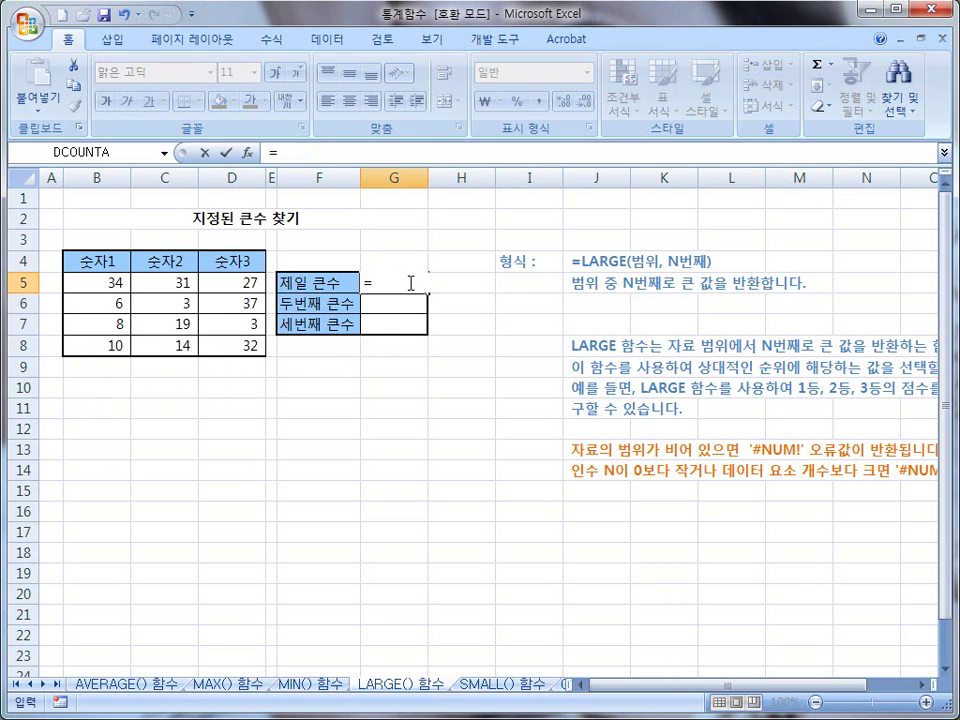
pyautogui.write('large(')
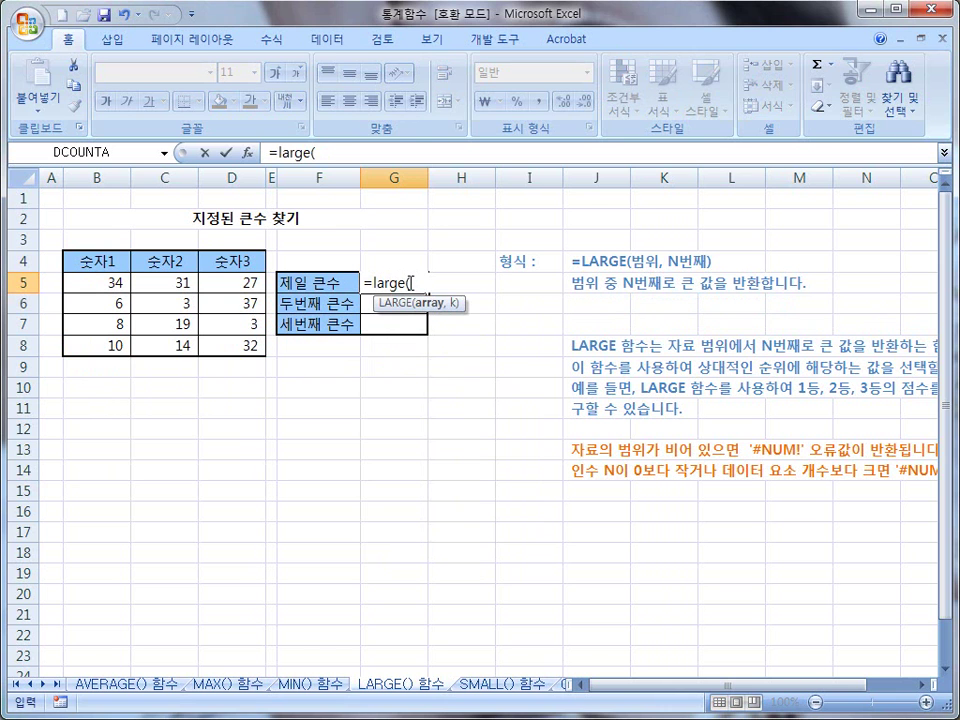
pyautogui.hotkey('ctrl', 'shift', 'd')
pyautogui.moveTo(104, 287); pyautogui.dragTo(109, 279)
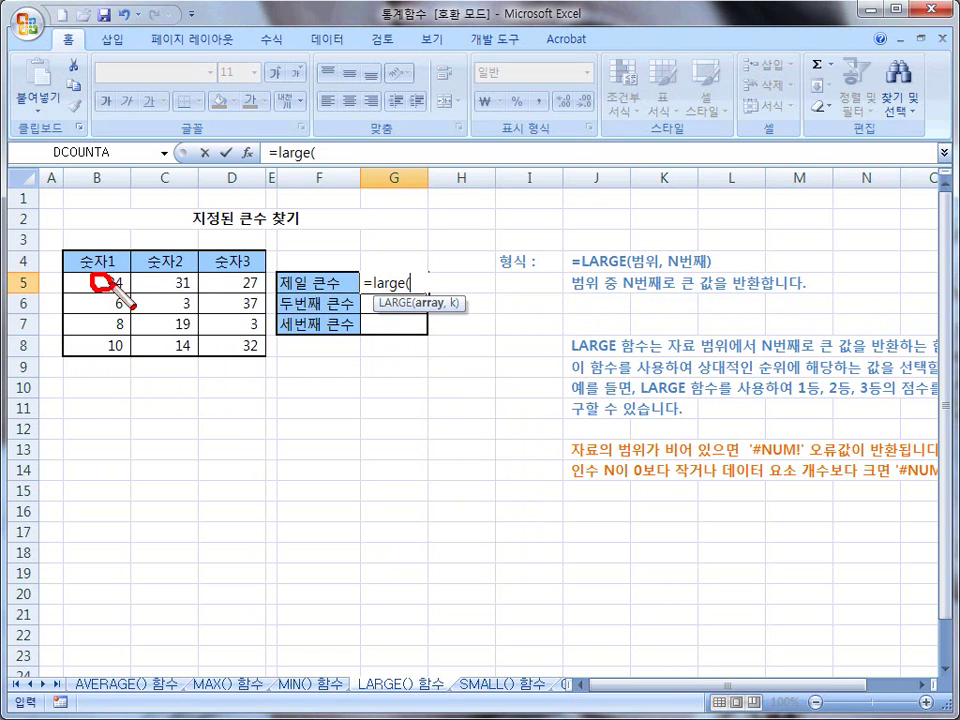
pyautogui.moveTo(240, 340); pyautogui.dragTo(238, 350)
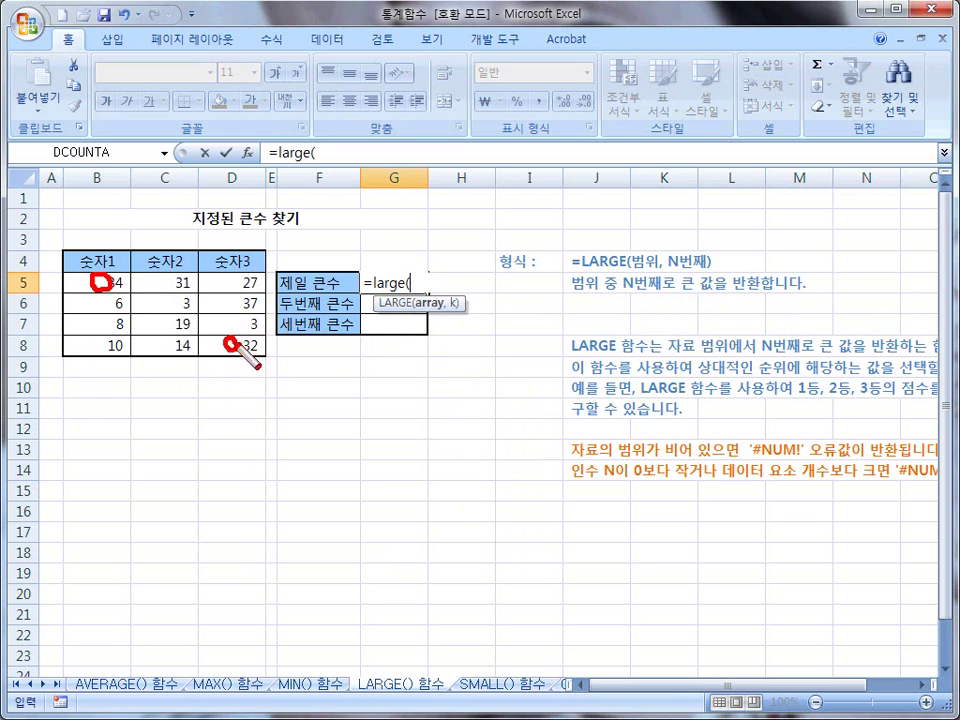
pyautogui.moveTo(68, 270)
pyautogui.mouseDown()
pyautogui.moveTo(250, 270)
pyautogui.moveTo(272, 296)
pyautogui.moveTo(266, 360)
pyautogui.moveTo(71, 360)
pyautogui.moveTo(60, 262)
pyautogui.moveTo(214, 343)
pyautogui.moveTo(243, 345)
pyautogui.mouseUp()
pyautogui.press('Escape')
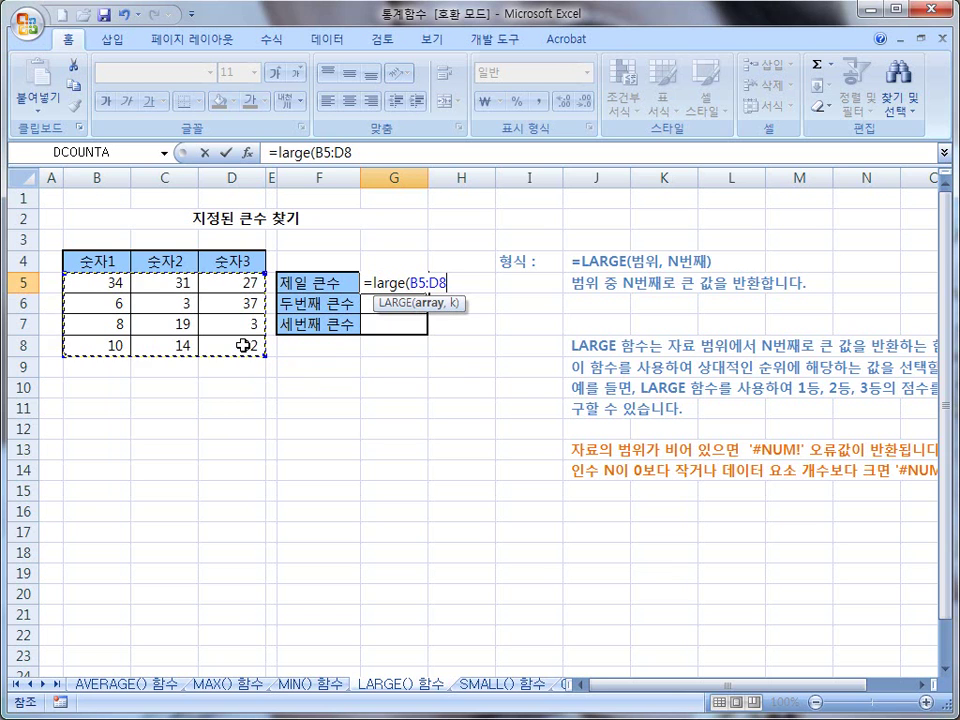
pyautogui.write(',')
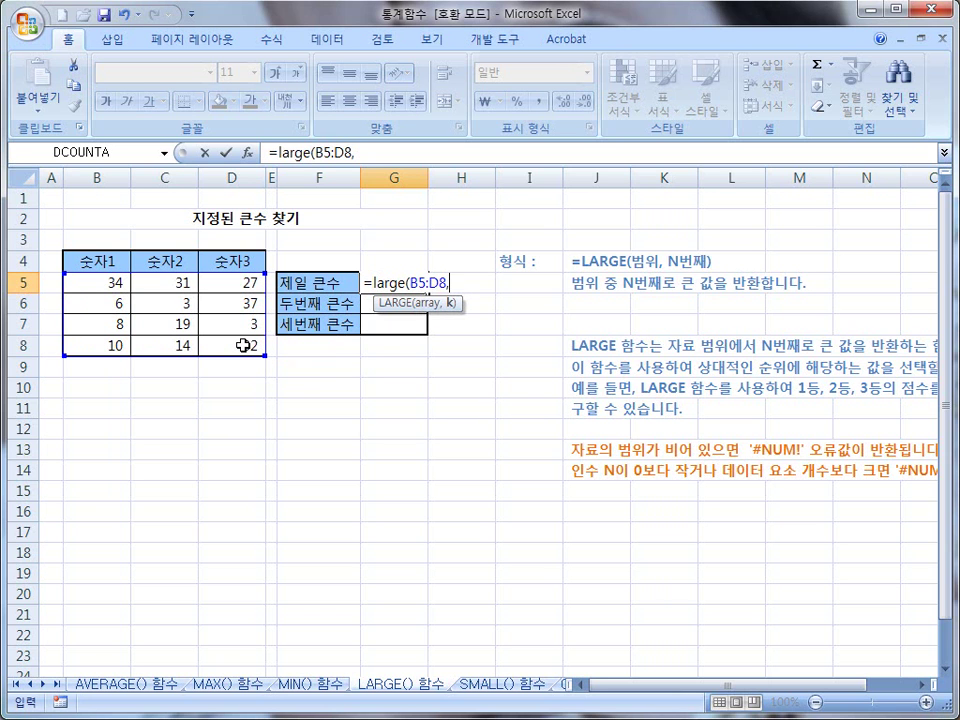
pyautogui.hotkey('ctrl', 'shift', 'd')
pyautogui.moveTo(373, 314); pyautogui.dragTo(456, 316)
pyautogui.write('1)')
pyautogui.press('Return')
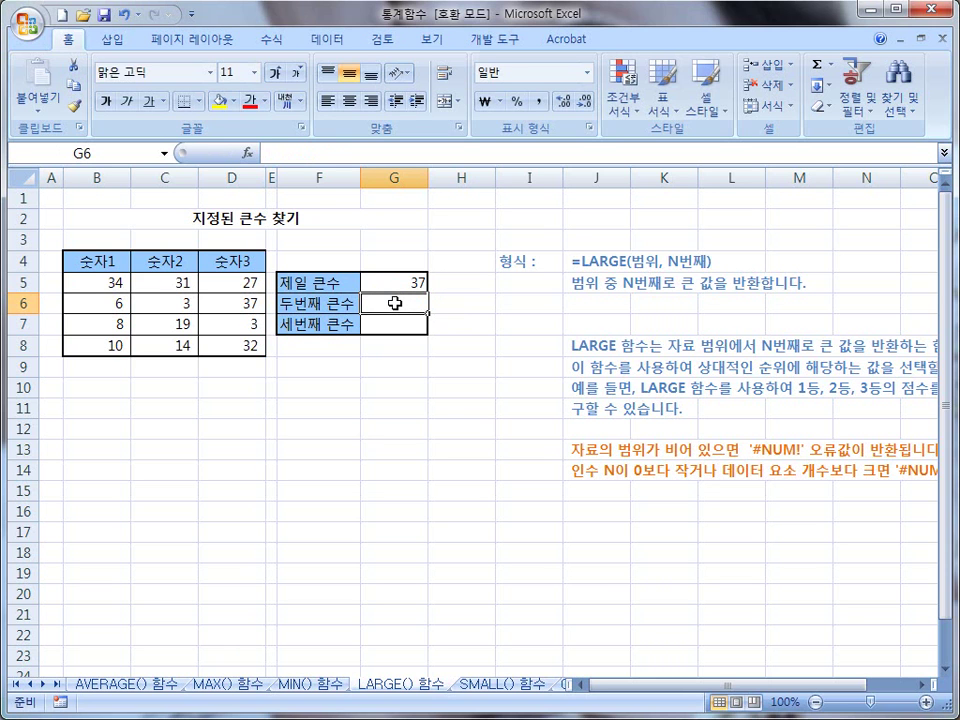
# Step: Enter =large(B5:D8,2) in cell G6 to find the table's second largest number
pyautogui.write('=')
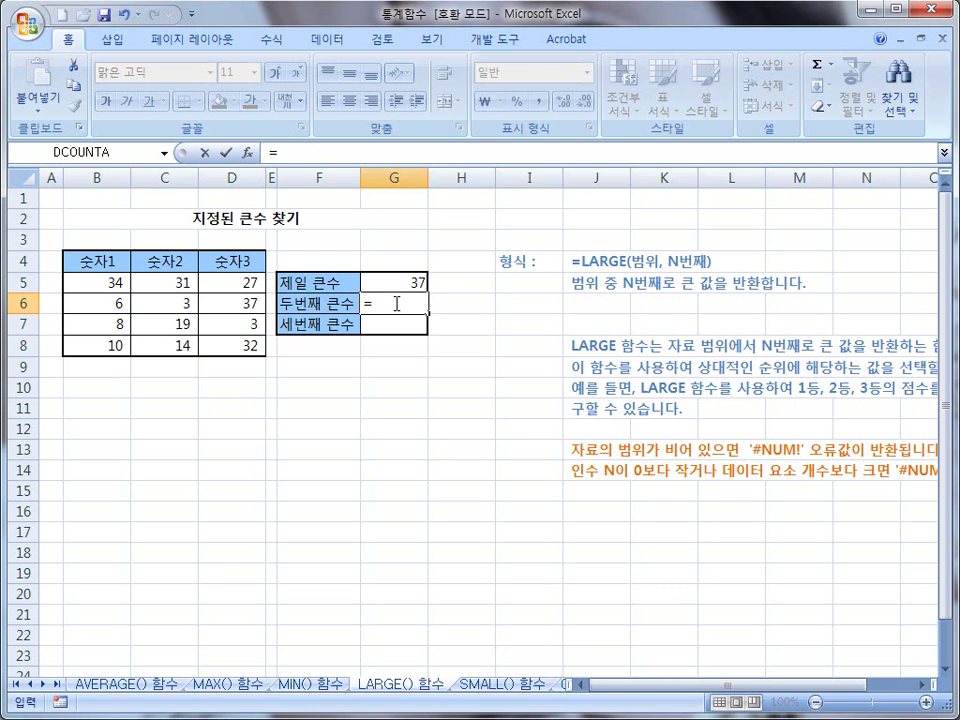
pyautogui.write('l')
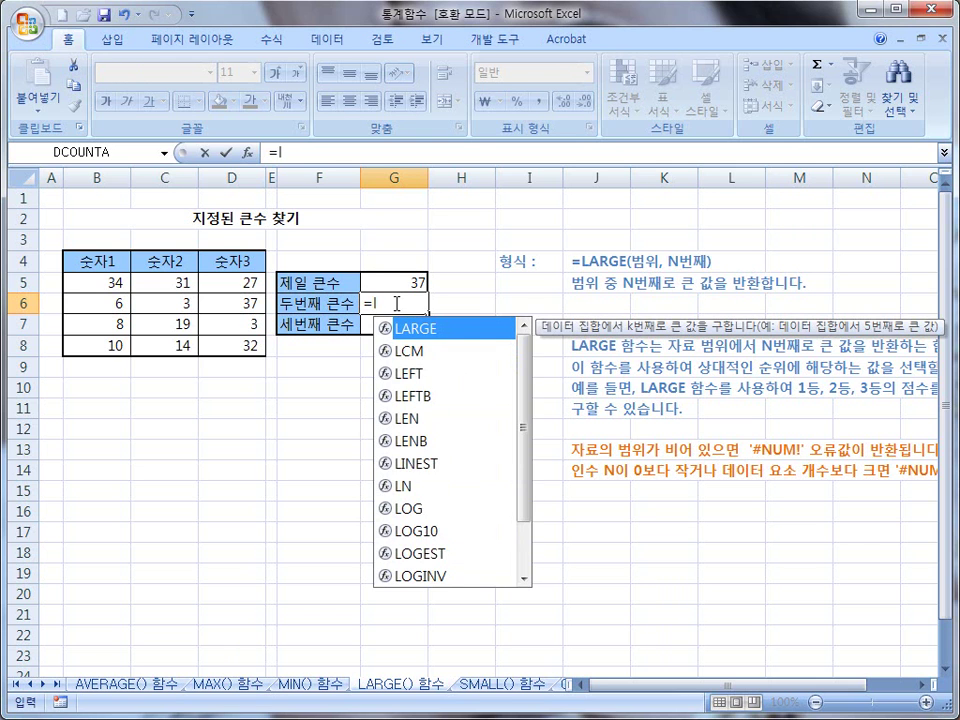
pyautogui.write('arge(')
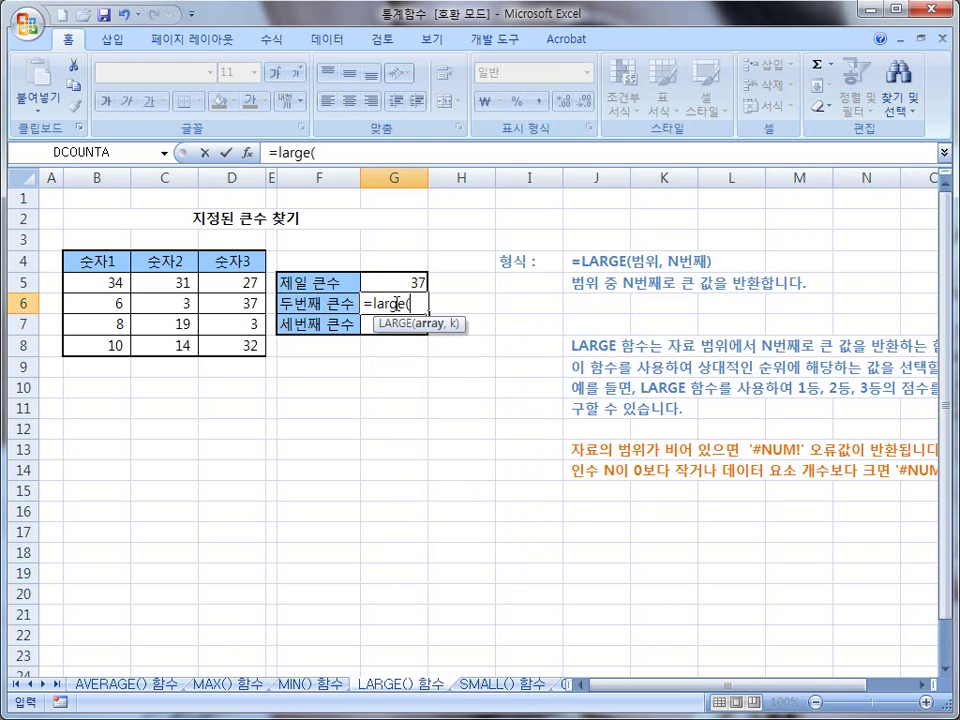
pyautogui.moveTo(128, 284); pyautogui.dragTo(234, 343)
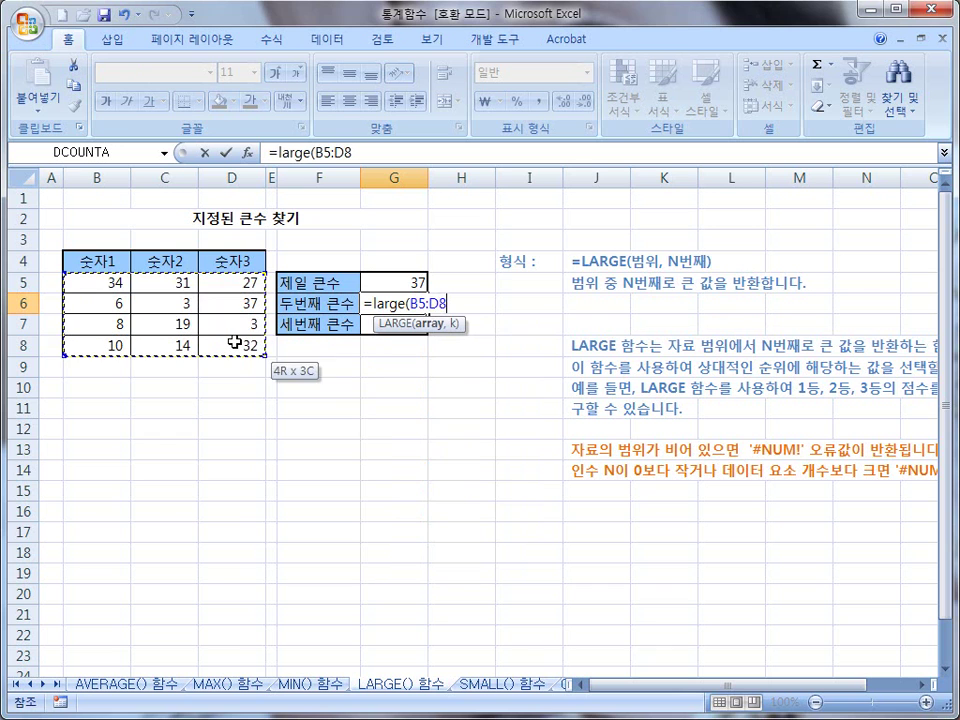
pyautogui.write(',2)')
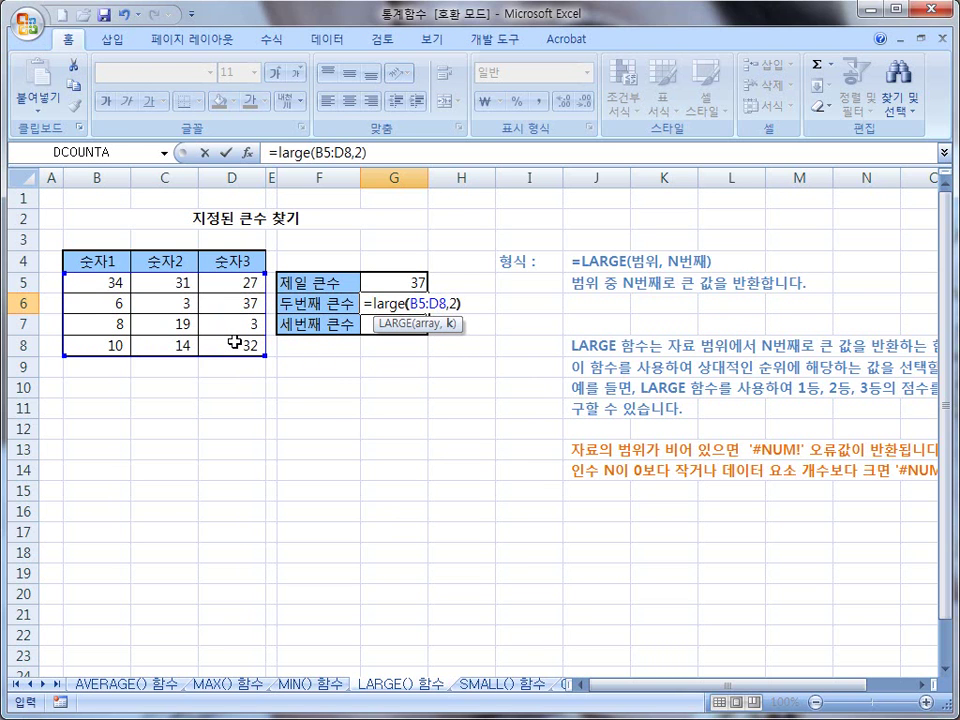
pyautogui.press('Return')
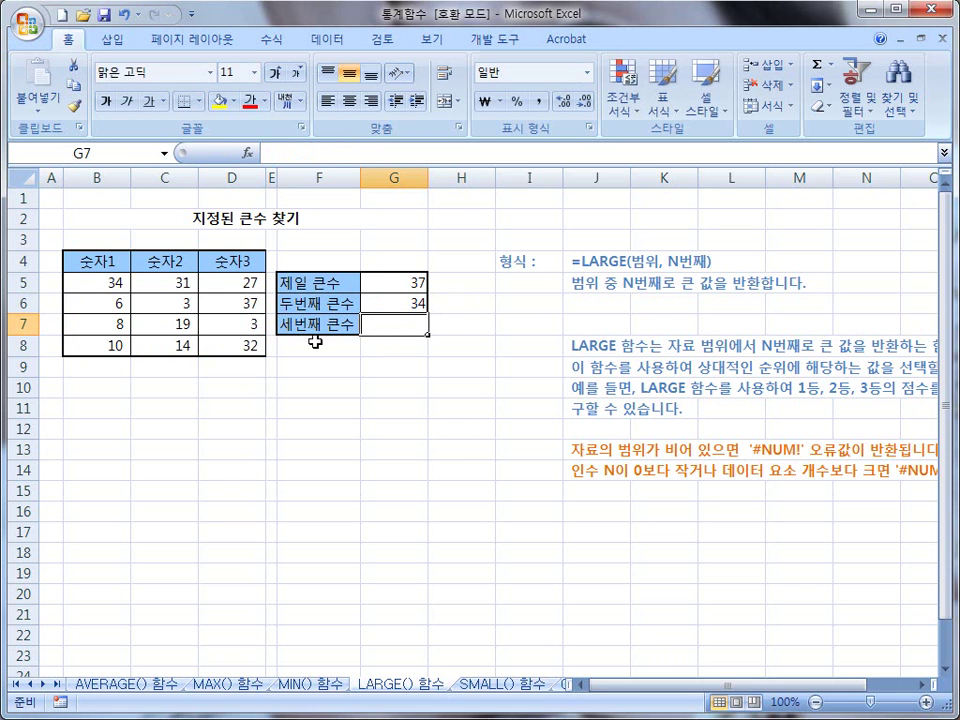
# Step: Enter =large(B5:D8,3) in cell G7 to find the table's third largest number
pyautogui.write('=')
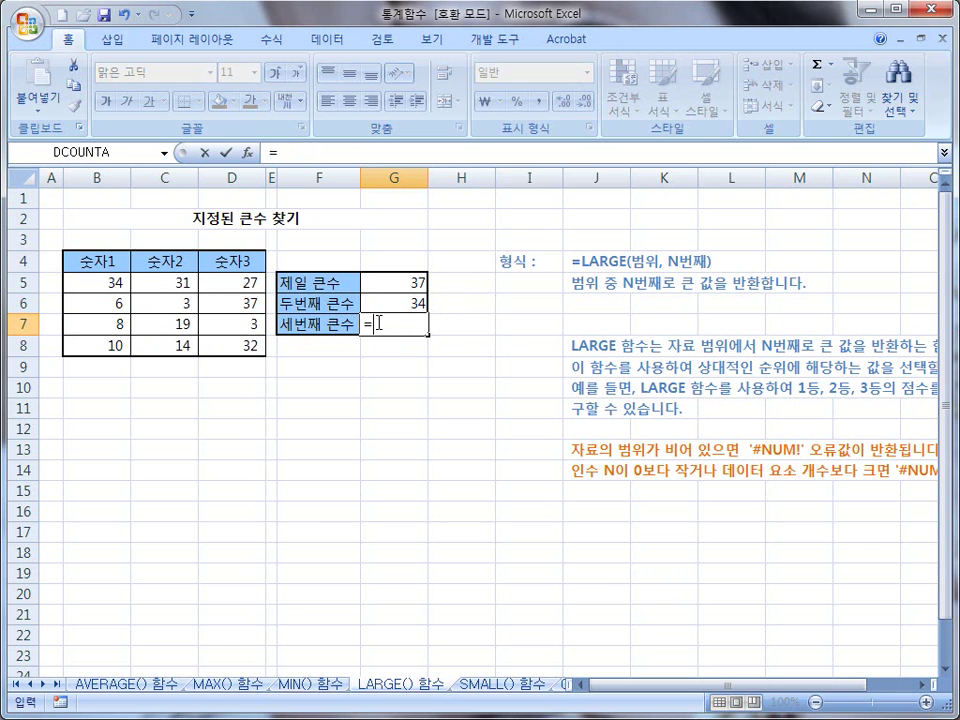
pyautogui.write('large(')
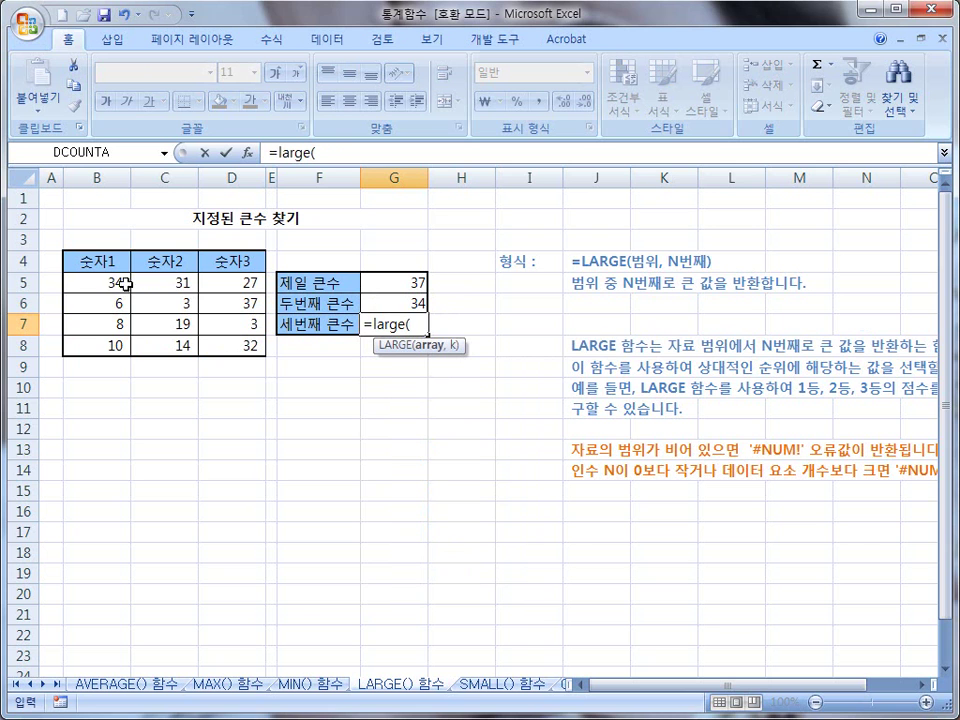
pyautogui.moveTo(126, 281); pyautogui.dragTo(225, 345)
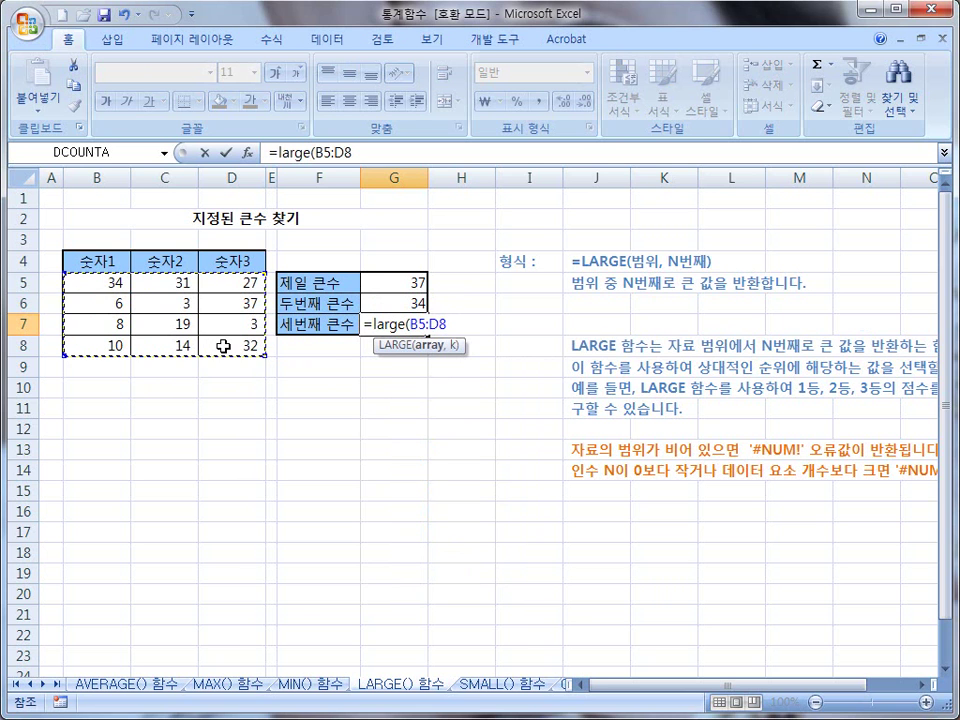
pyautogui.write(',')
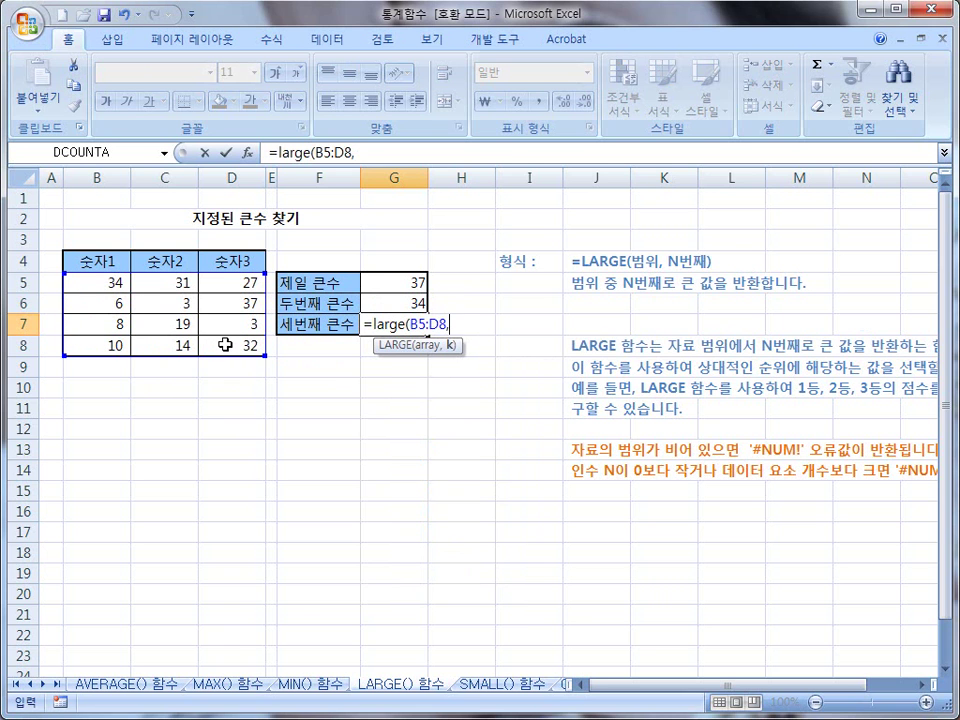
pyautogui.write('3)')
pyautogui.press('Return')
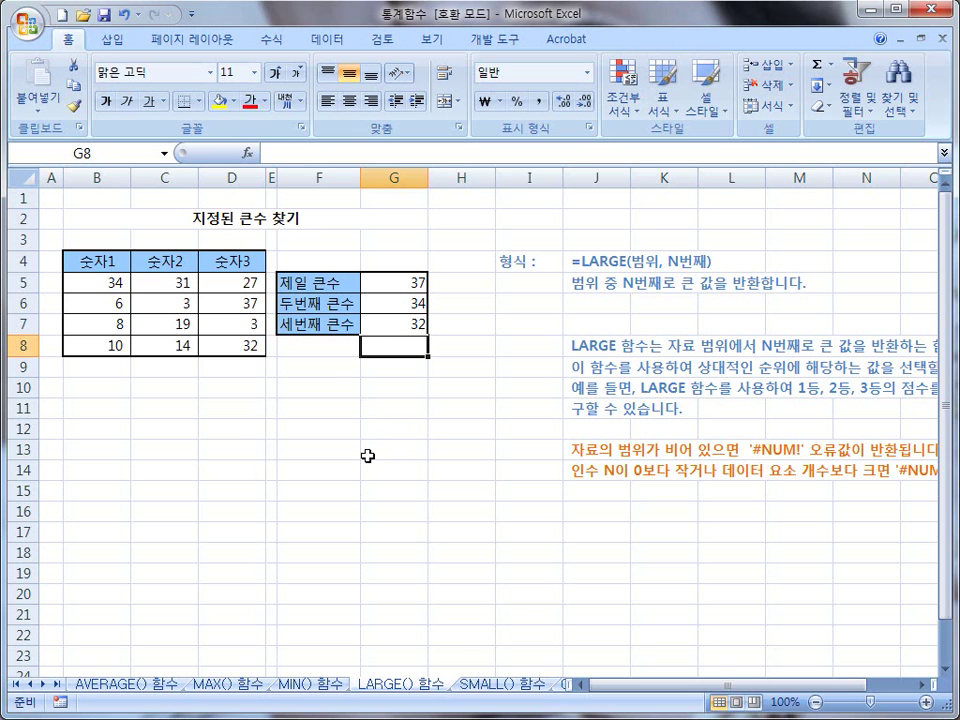
# Step: Open the SMALL() 함수 worksheet and examine the SMALL function's syntax and description
pyautogui.click(475, 686)
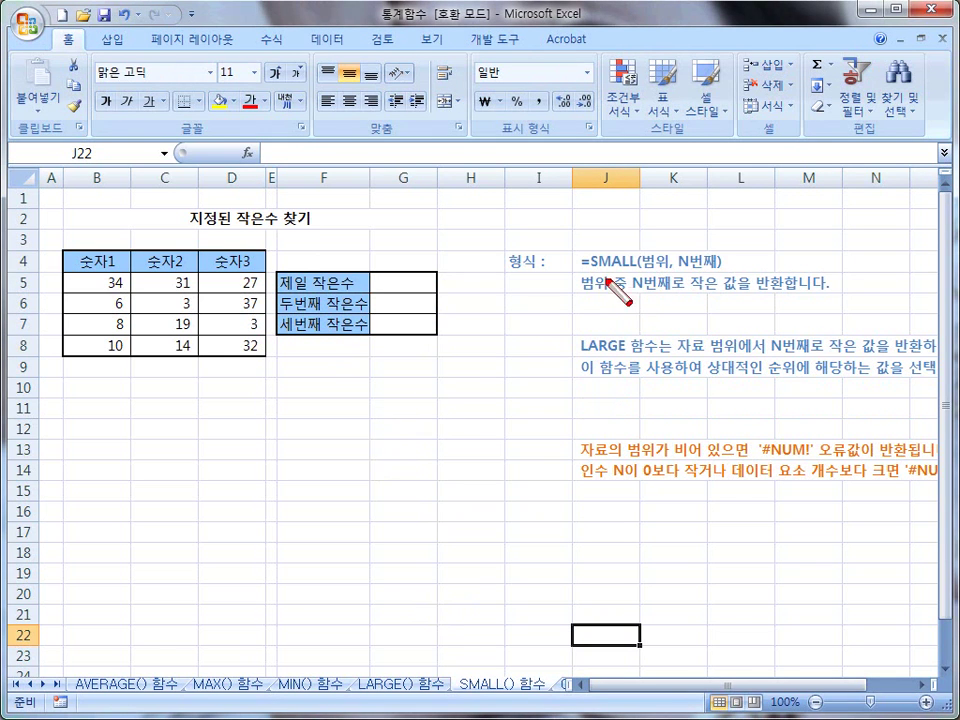
pyautogui.moveTo(582, 270); pyautogui.dragTo(707, 270)
pyautogui.moveTo(581, 294); pyautogui.dragTo(820, 290)
pyautogui.moveTo(580, 357); pyautogui.dragTo(770, 357)
pyautogui.press('Escape')
# Step: Correct the function name at the start of the description in cell J8 from LARGE to SMALL
pyautogui.click(611, 346)
pyautogui.doubleClick(600, 348)
pyautogui.doubleClick(600, 348)
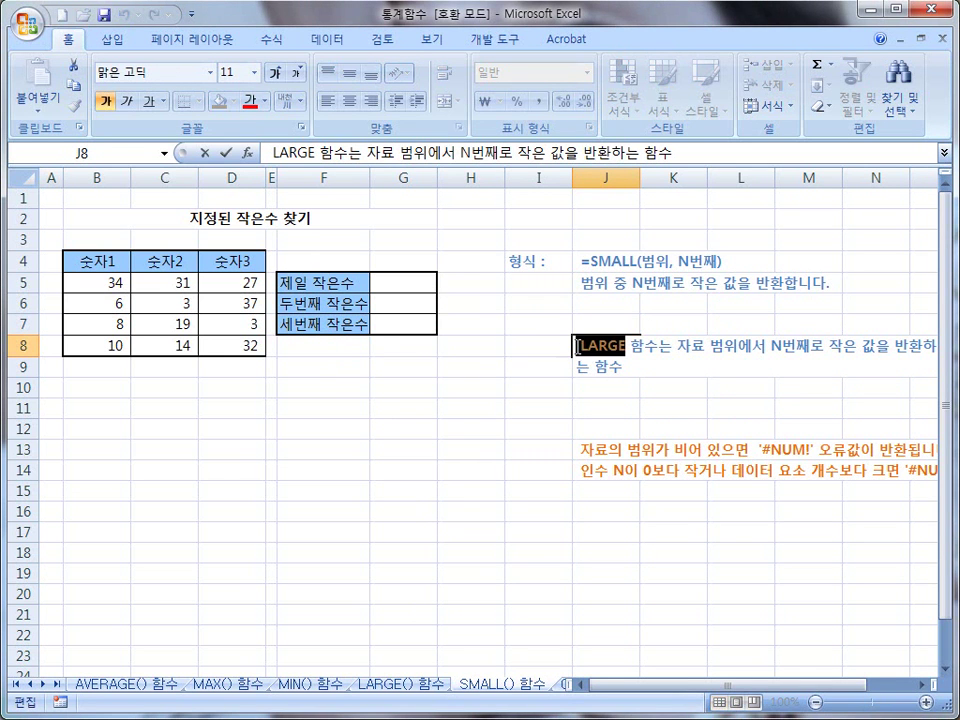
pyautogui.write('ㄴ')
pyautogui.press('BackSpace')
pyautogui.write('Sm')
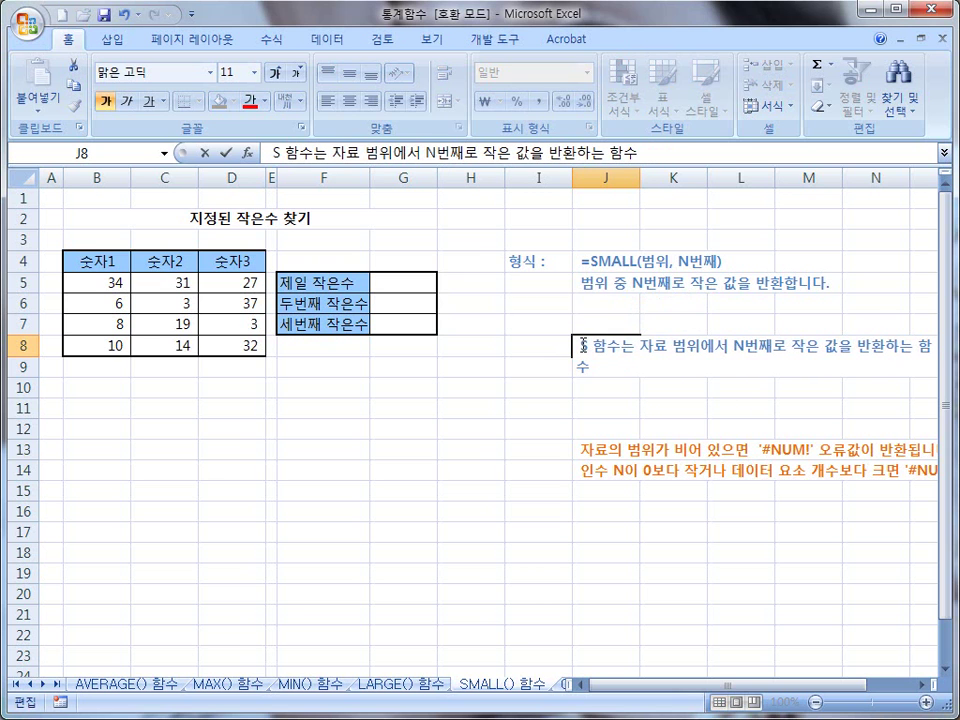
pyautogui.press('BackSpace')
pyautogui.write('MALL')
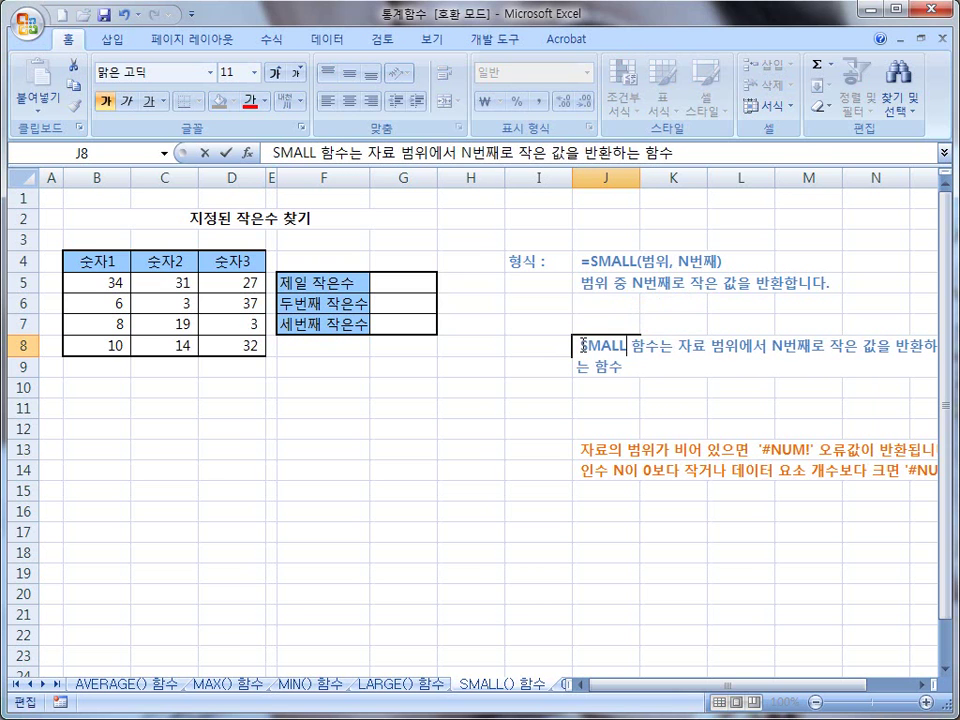
pyautogui.click(607, 401)
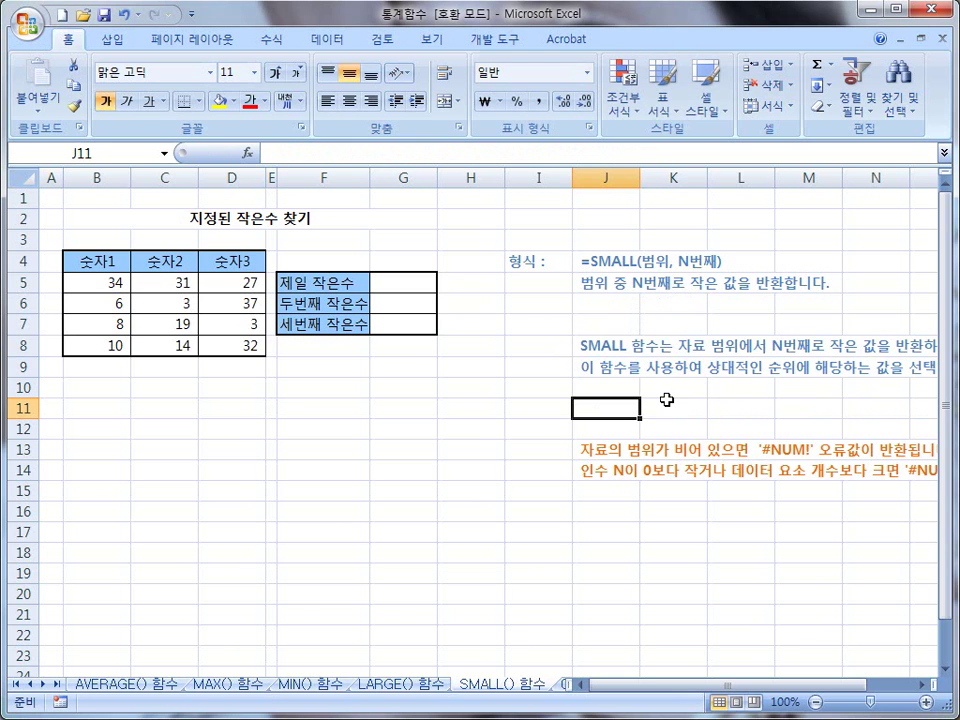
# Step: Enter =SMALL(B5:D8,1) in cell G5 to find the table's smallest number
pyautogui.moveTo(567, 330); pyautogui.dragTo(568, 368)
pyautogui.moveTo(569, 440); pyautogui.dragTo(567, 472)
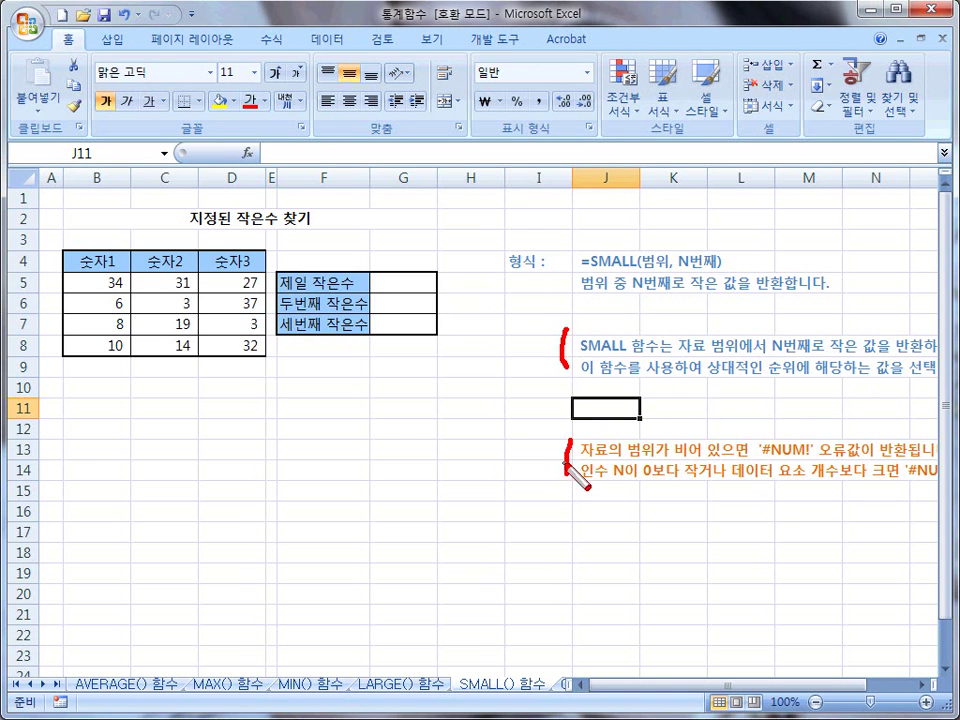
pyautogui.press('Escape')
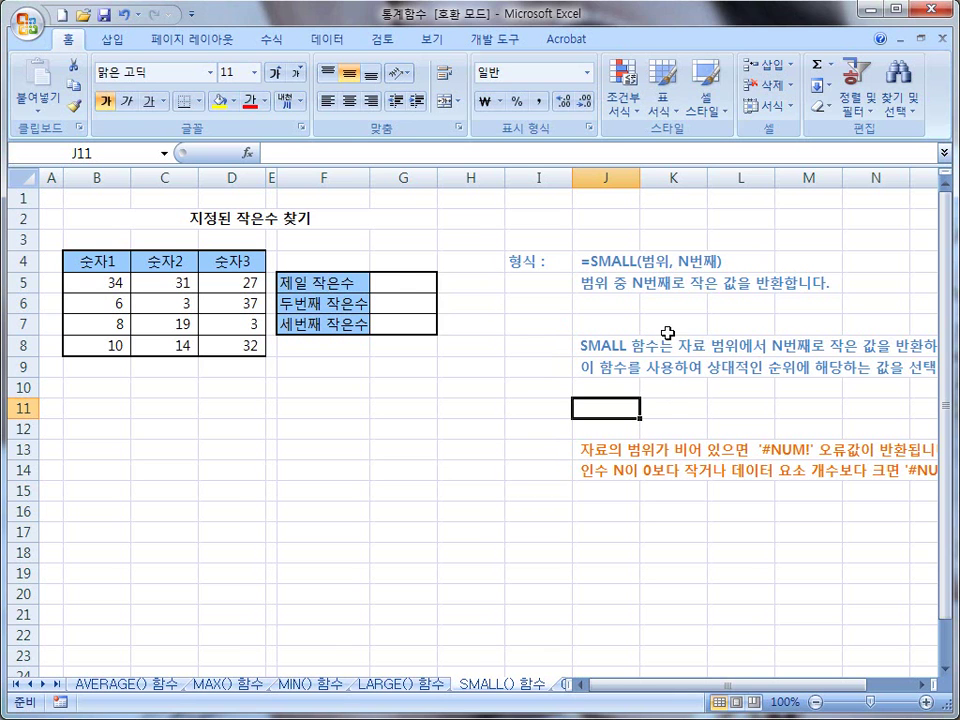
pyautogui.click(390, 286)
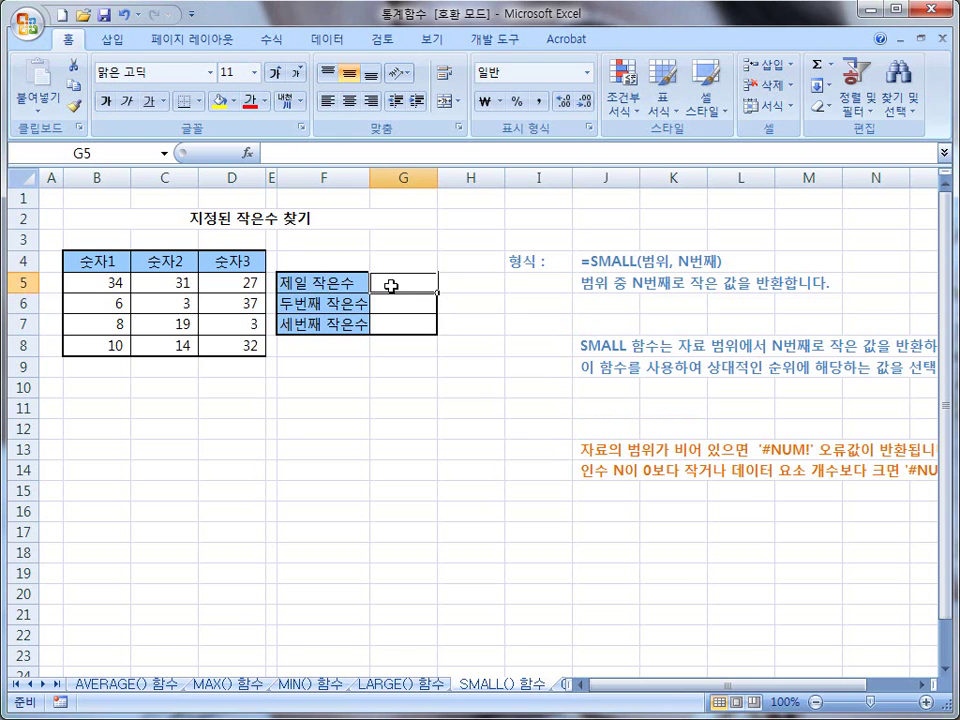
pyautogui.write('=')
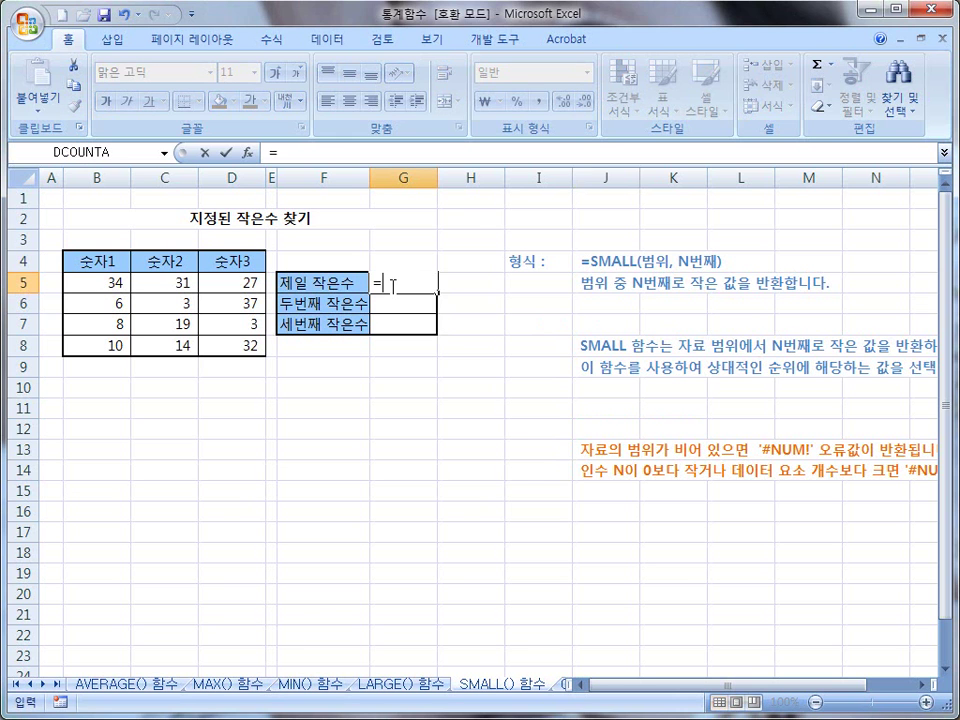
pyautogui.write('SMALL(')
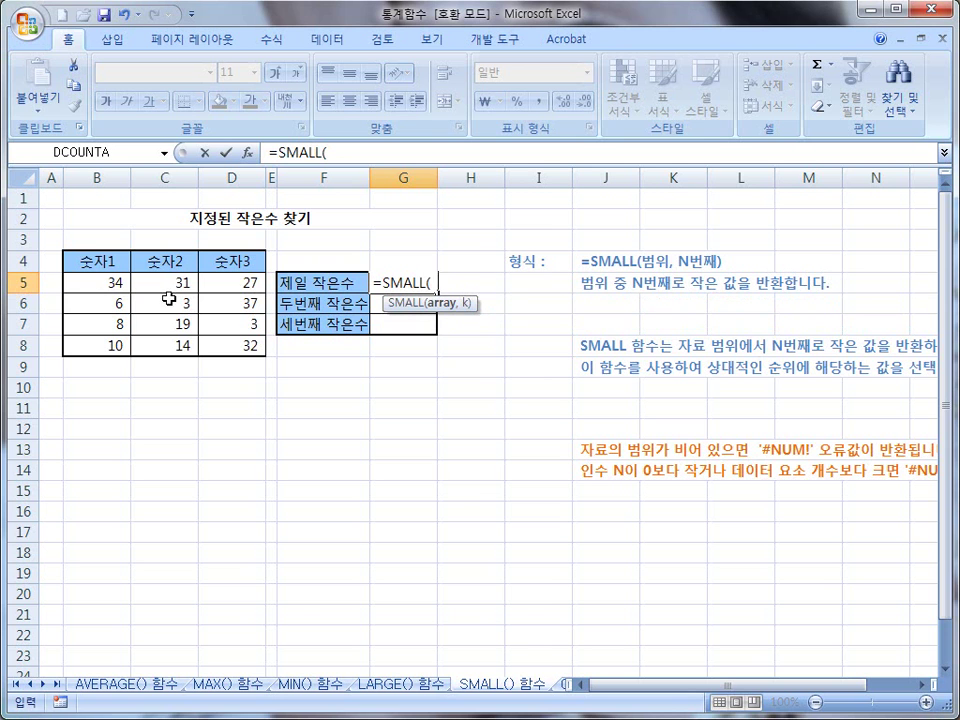
pyautogui.moveTo(101, 285); pyautogui.dragTo(236, 350)
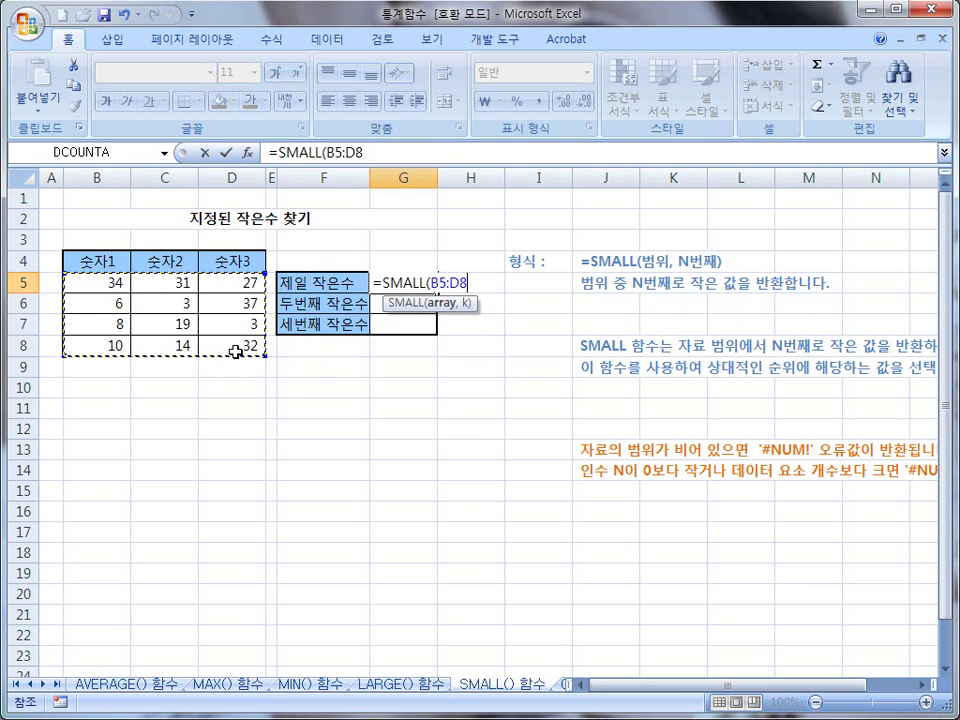
pyautogui.write(',1)')
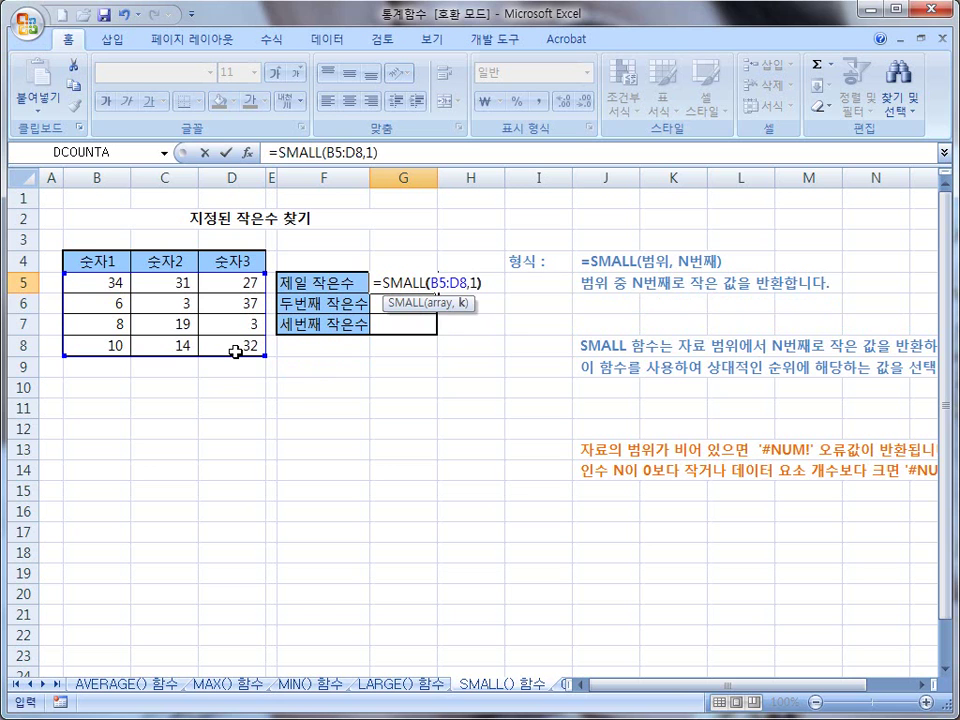
pyautogui.press('Return')
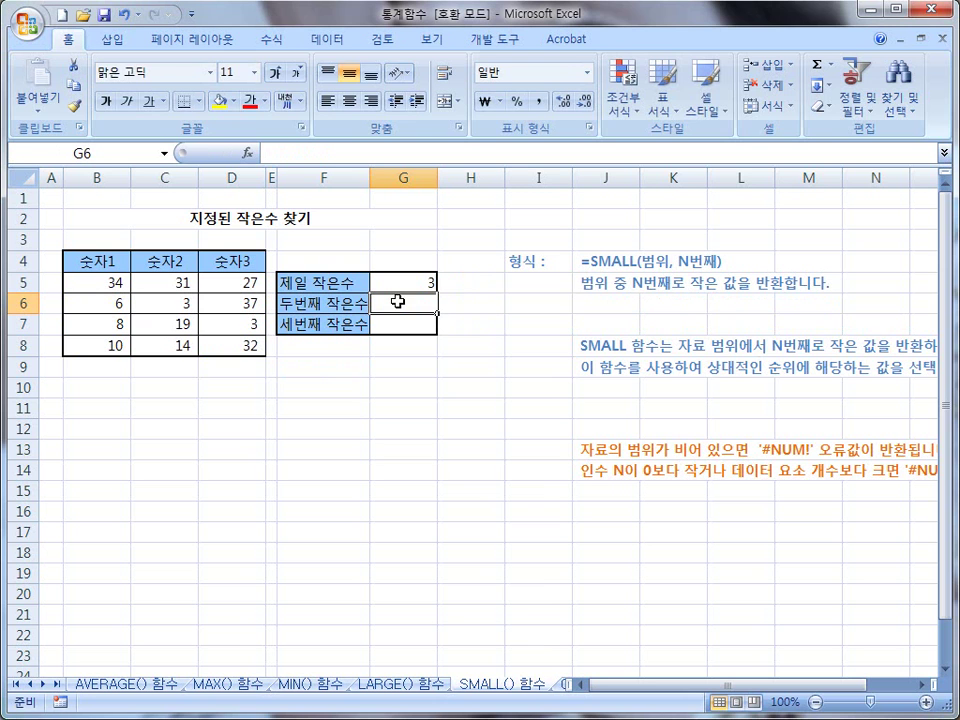
# Step: Enter =SMALL(B5:D8,2) in cell G6 to find the table's second smallest number, and check the cell's formula
pyautogui.write('=SMAL')
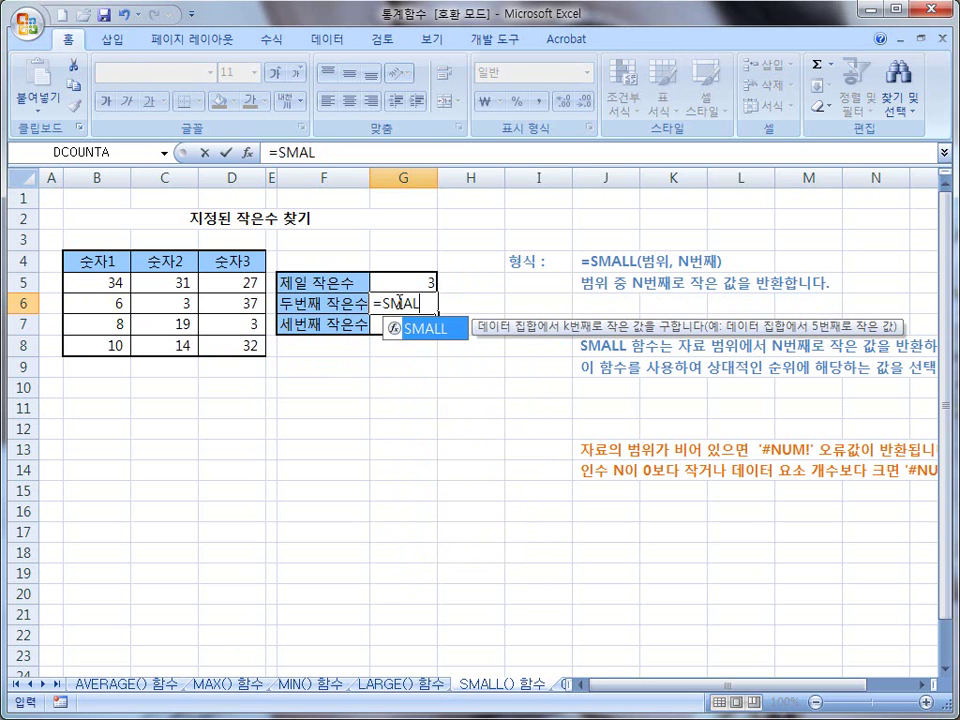
pyautogui.write('L(')
pyautogui.moveTo(100, 283); pyautogui.dragTo(243, 343)
pyautogui.write(',2')
pyautogui.press('Return')
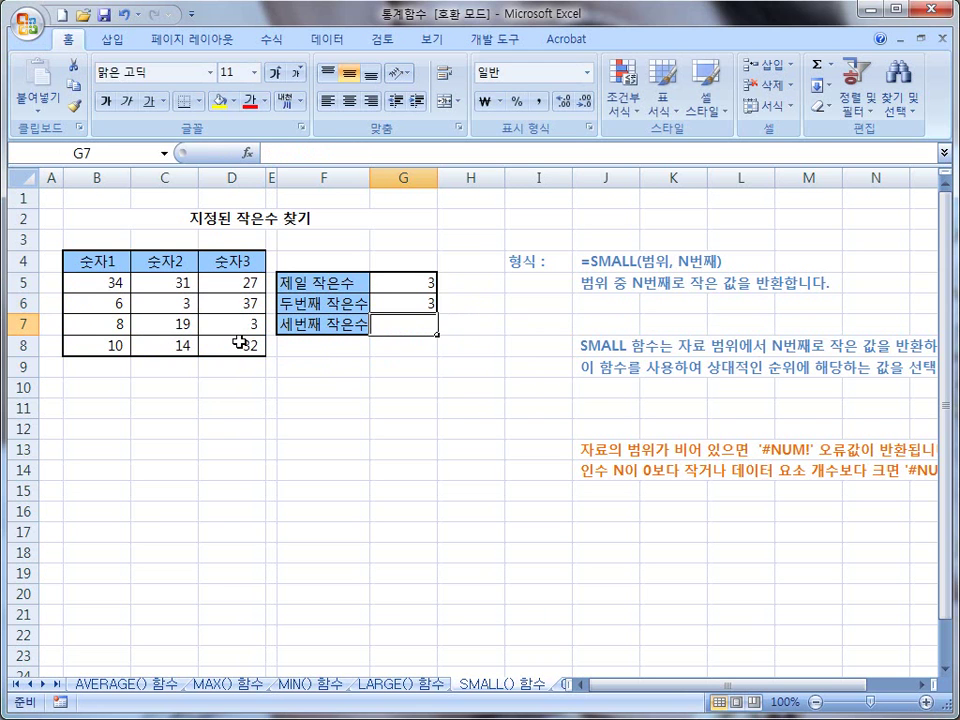
pyautogui.click(392, 305)
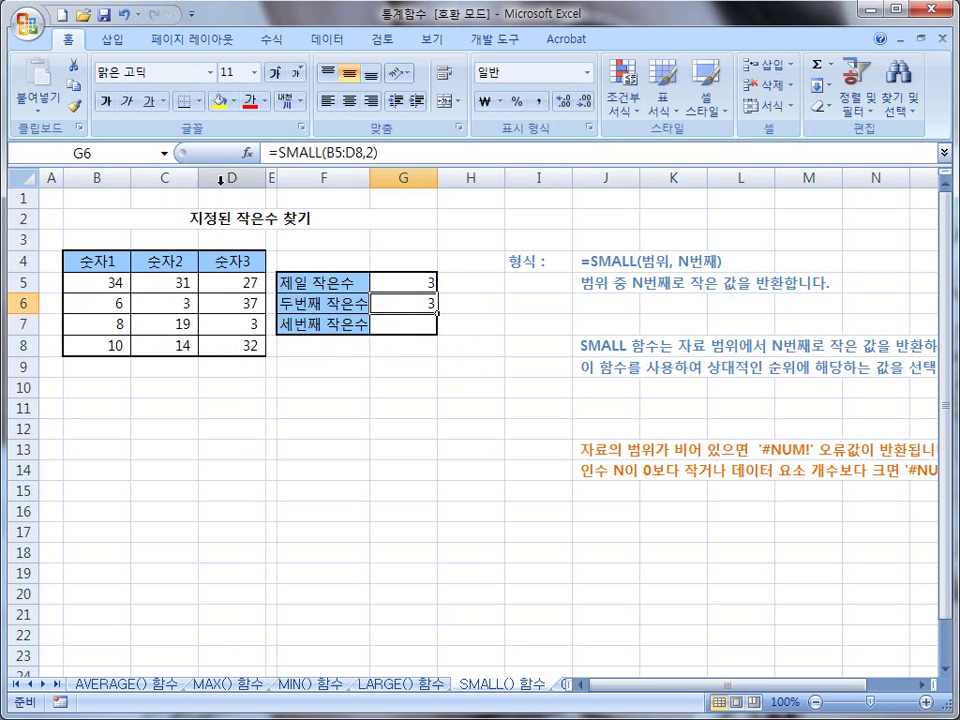
# Step: Enter =SMALL(B5:D8,3) in cell G7 to find the table's third smallest number
pyautogui.click(407, 324)
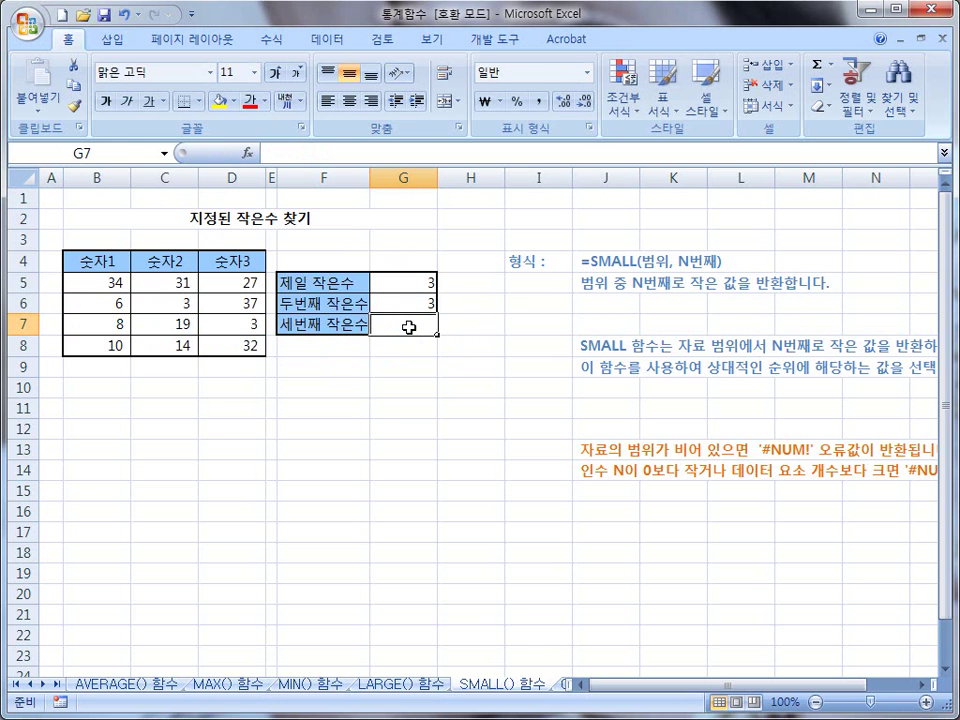
pyautogui.write('=S')
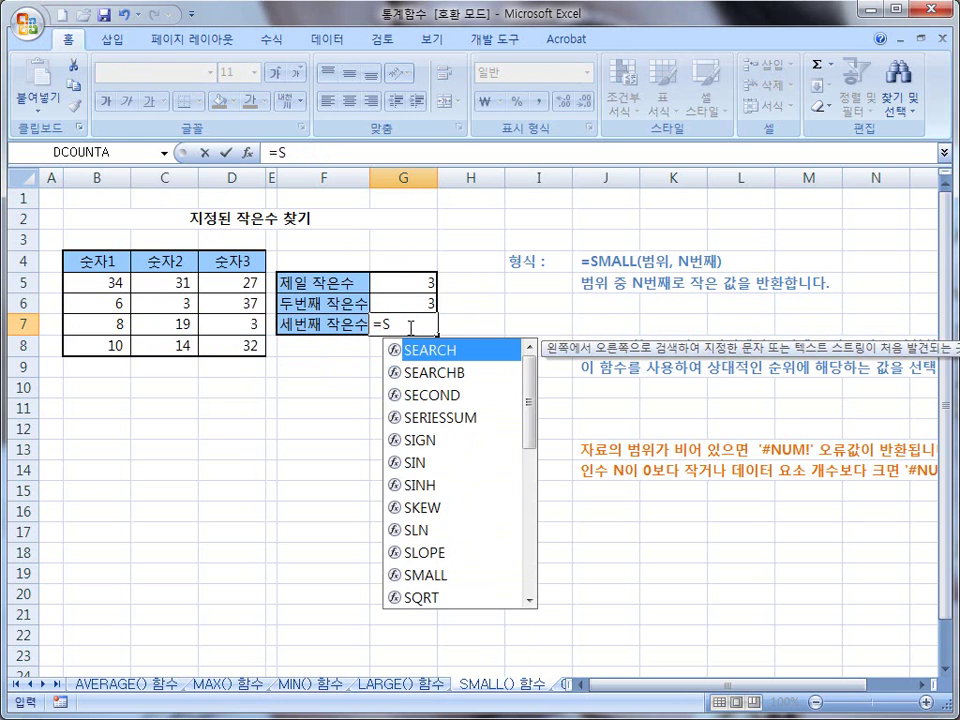
pyautogui.write('MALL(')
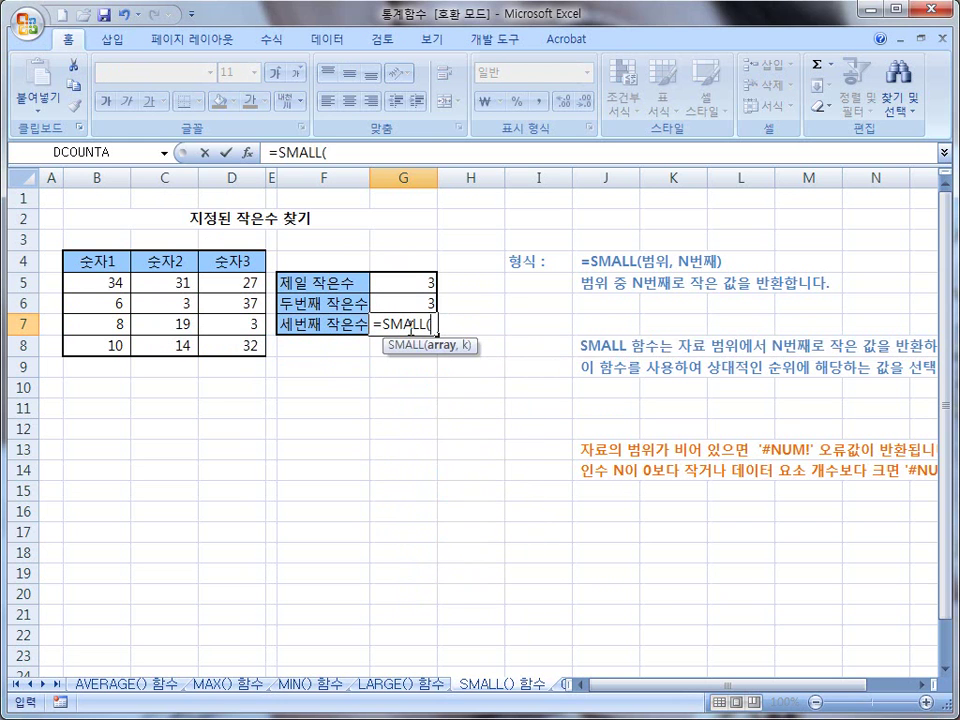
pyautogui.moveTo(95, 281); pyautogui.dragTo(233, 343)
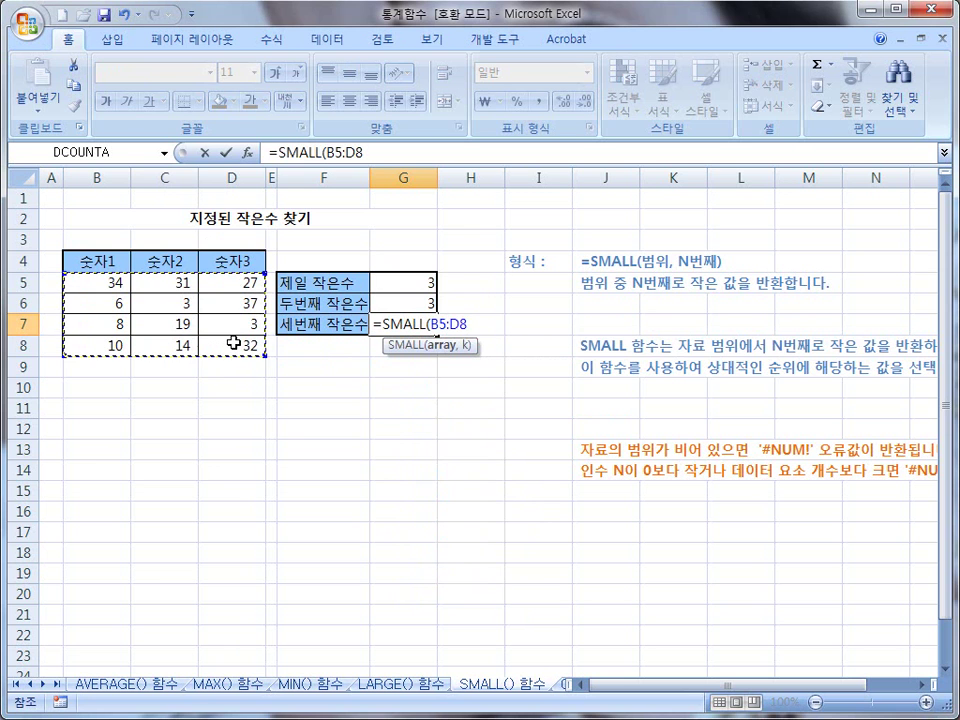
pyautogui.write(',3)')
pyautogui.press('Return')
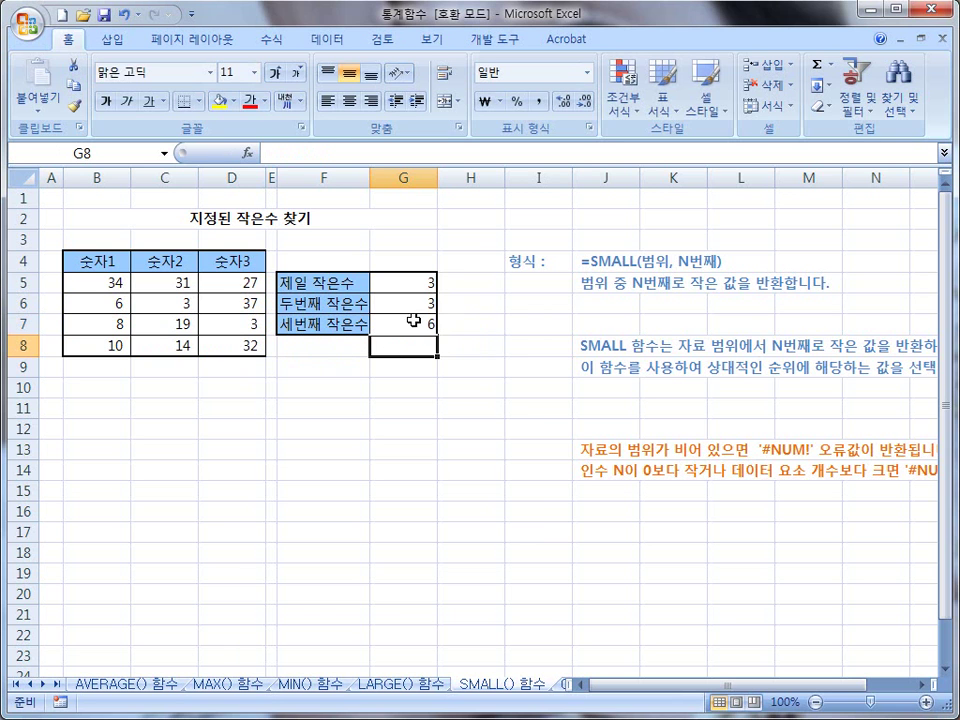
pyautogui.moveTo(258, 333); pyautogui.dragTo(262, 320)
pyautogui.moveTo(192, 296)
pyautogui.mouseDown()
pyautogui.moveTo(370, 302)
pyautogui.moveTo(407, 321)
pyautogui.mouseUp()
pyautogui.press('Escape')
pyautogui.hotkey('ctrl', '2')
pyautogui.moveTo(188, 294)
pyautogui.mouseDown()
pyautogui.moveTo(192, 311)
pyautogui.moveTo(259, 330)
pyautogui.mouseUp()
pyautogui.press('Escape')
# Step: Set the number in cell C6 to 54 so that the table holds no duplicate smallest value
pyautogui.click(184, 302)
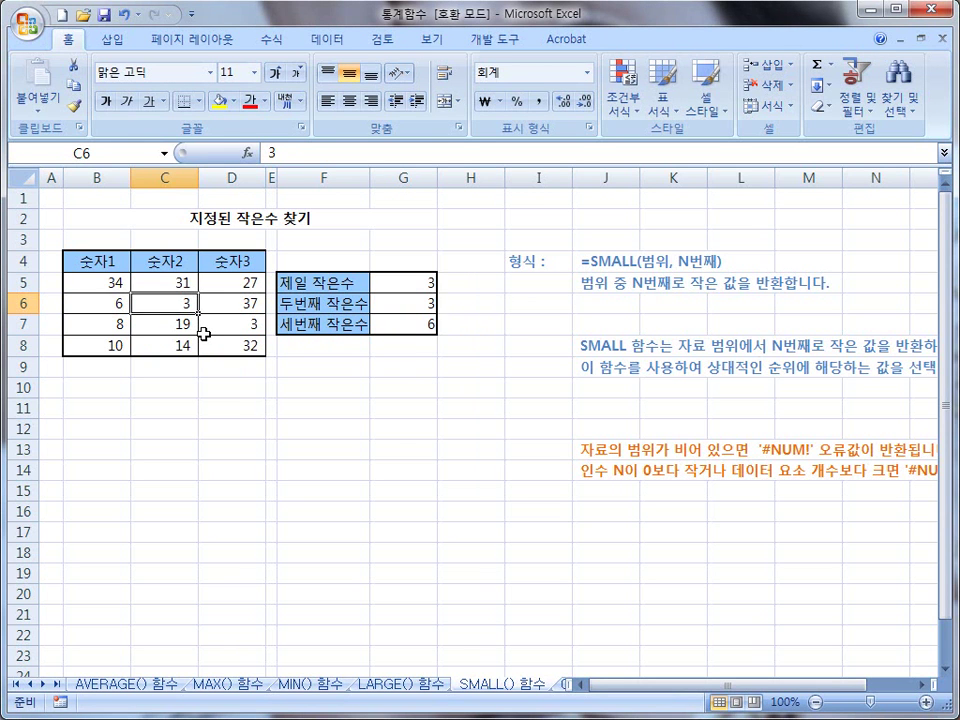
pyautogui.write('54')
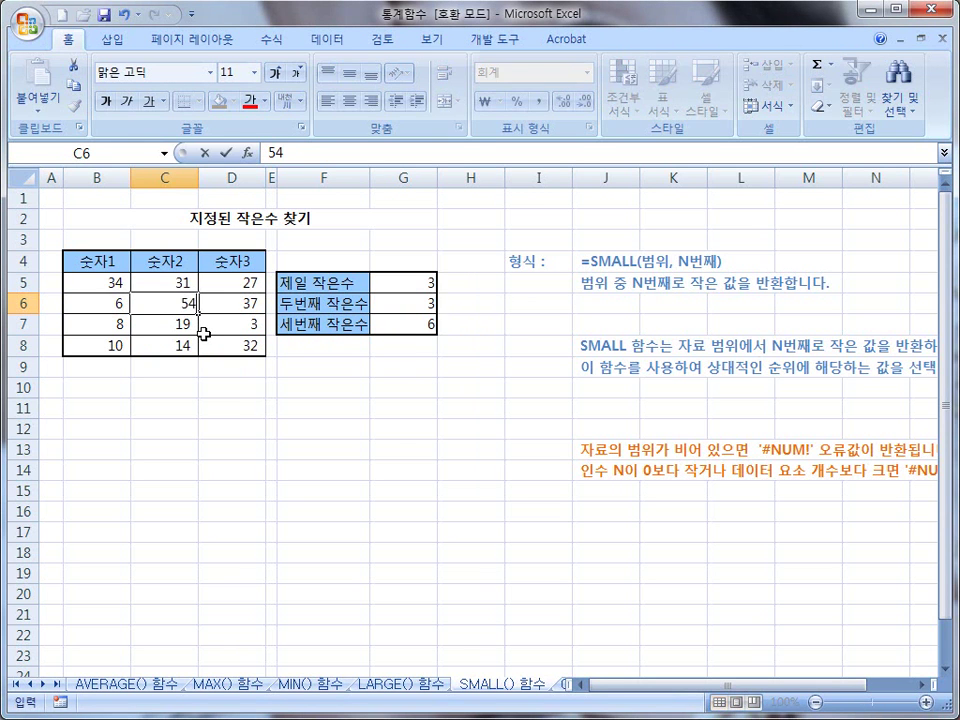
pyautogui.press('Return')
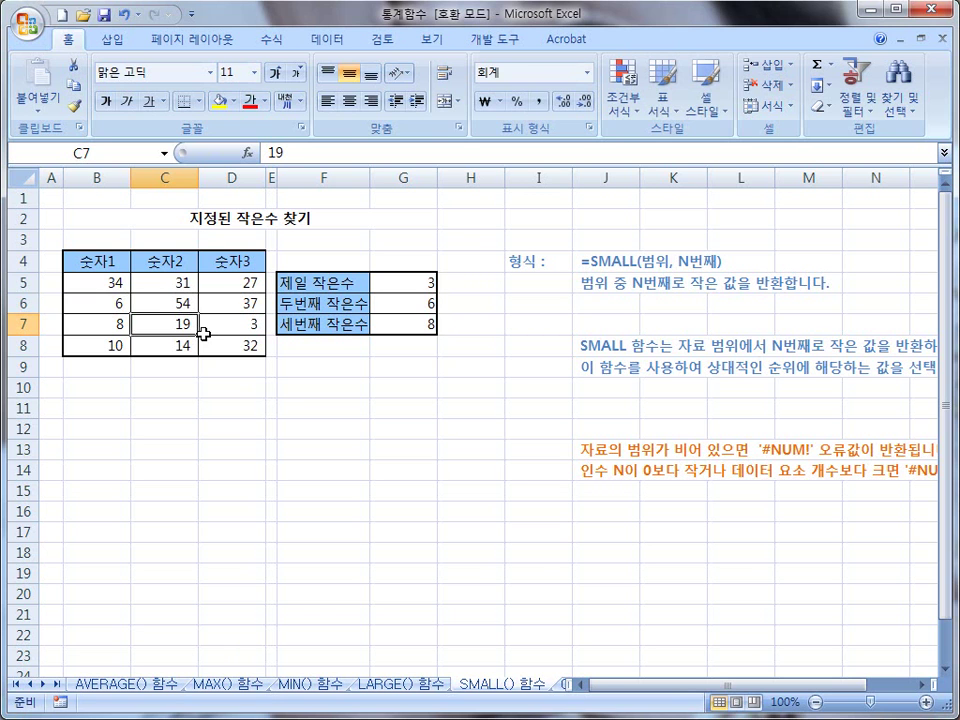
# Step: Examine the numbers in the B5:D8 table against the ranked smallest values in G5:G7
pyautogui.moveTo(90, 268)
pyautogui.mouseDown()
pyautogui.moveTo(78, 302)
pyautogui.moveTo(100, 330)
pyautogui.mouseUp()
pyautogui.moveTo(155, 268); pyautogui.dragTo(137, 350)
pyautogui.moveTo(183, 270); pyautogui.dragTo(170, 355)
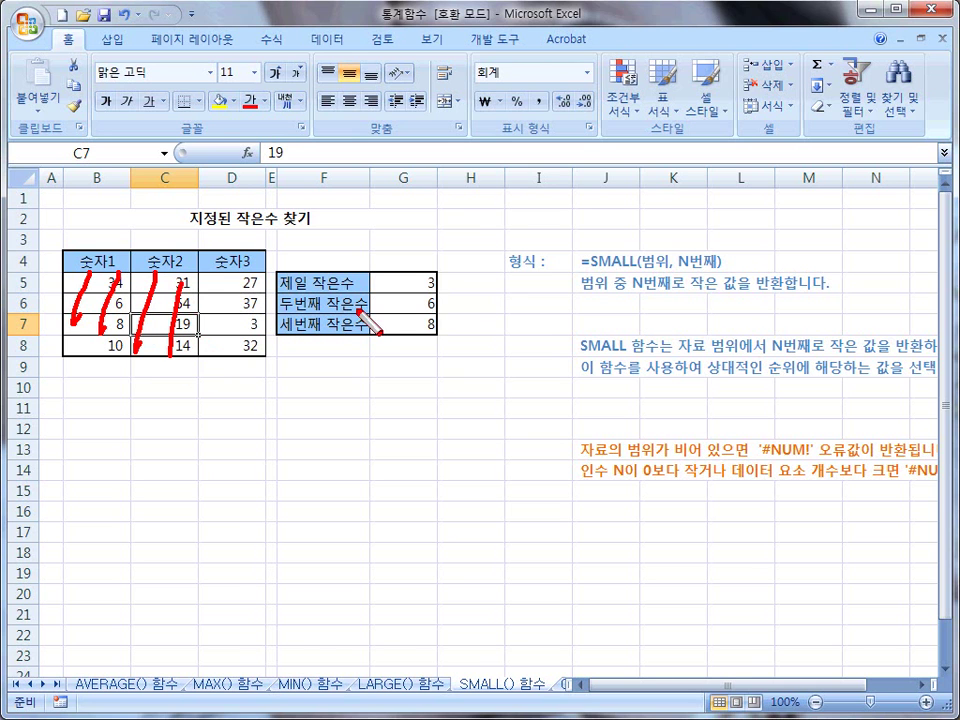
pyautogui.moveTo(407, 336)
pyautogui.mouseDown()
pyautogui.moveTo(375, 305)
pyautogui.moveTo(444, 290)
pyautogui.moveTo(439, 341)
pyautogui.moveTo(390, 344)
pyautogui.moveTo(298, 377)
pyautogui.moveTo(272, 370)
pyautogui.moveTo(288, 368)
pyautogui.mouseUp()
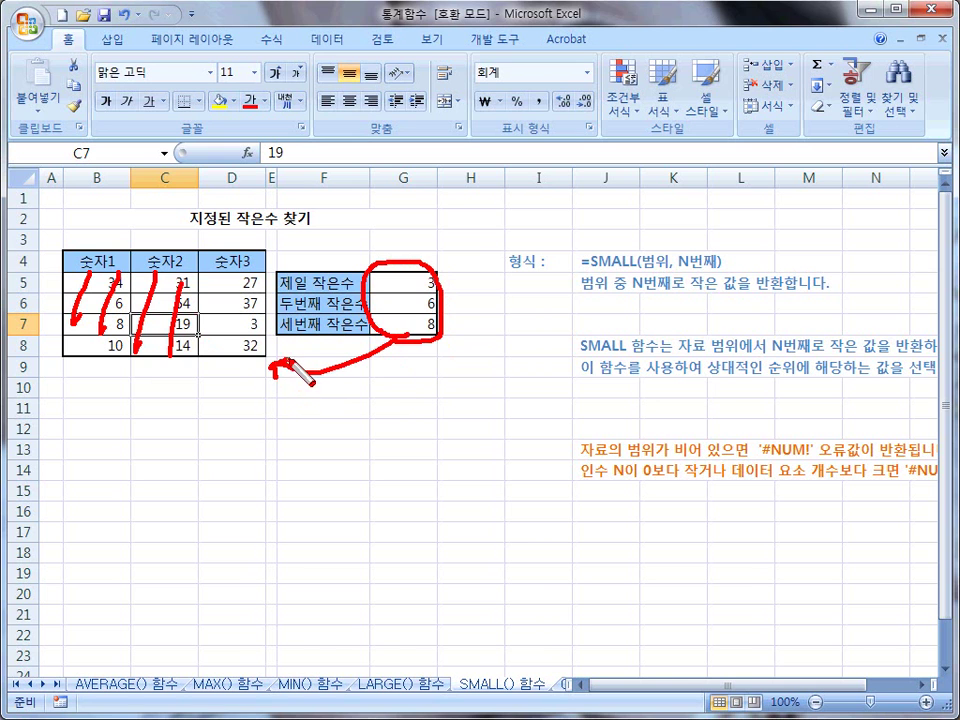
pyautogui.press('Escape')
pyautogui.click(420, 282)
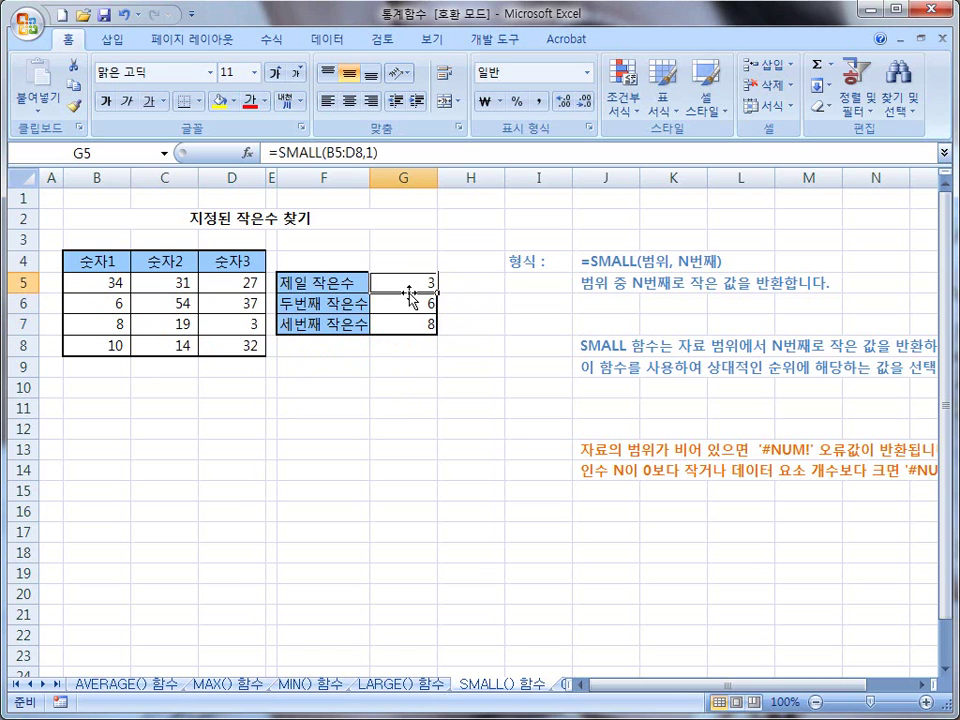
pyautogui.hotkey('ctrl', '2')
pyautogui.moveTo(62, 271)
pyautogui.mouseDown()
pyautogui.moveTo(264, 268)
pyautogui.moveTo(263, 356)
pyautogui.moveTo(63, 348)
pyautogui.moveTo(85, 357)
pyautogui.moveTo(264, 356)
pyautogui.mouseUp()
pyautogui.moveTo(82, 272); pyautogui.dragTo(66, 352)
pyautogui.moveTo(115, 287); pyautogui.dragTo(72, 357)
pyautogui.moveTo(118, 322); pyautogui.dragTo(88, 357)
pyautogui.moveTo(137, 272)
pyautogui.mouseDown()
pyautogui.moveTo(102, 355)
pyautogui.moveTo(118, 343)
pyautogui.moveTo(125, 352)
pyautogui.mouseUp()
pyautogui.moveTo(190, 274); pyautogui.dragTo(140, 352)
pyautogui.moveTo(236, 287); pyautogui.dragTo(205, 345)
pyautogui.moveTo(262, 300); pyautogui.dragTo(240, 355)
pyautogui.press('Escape')
pyautogui.click(113, 279)
pyautogui.click(169, 281)
pyautogui.click(232, 288)
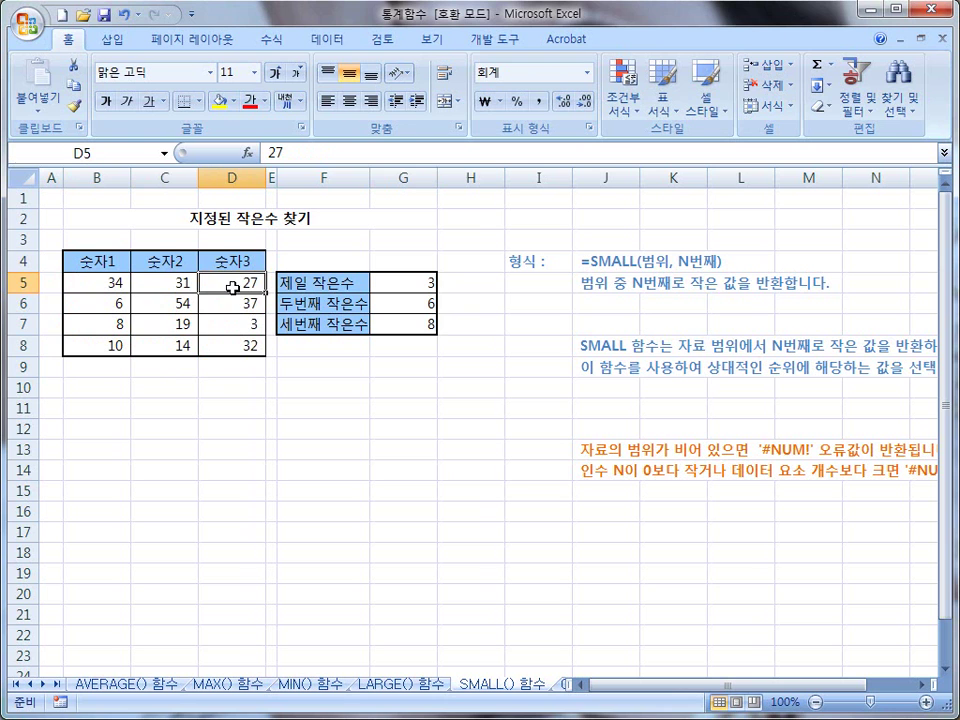
pyautogui.click(183, 304)
pyautogui.click(183, 324)
pyautogui.click(178, 345)
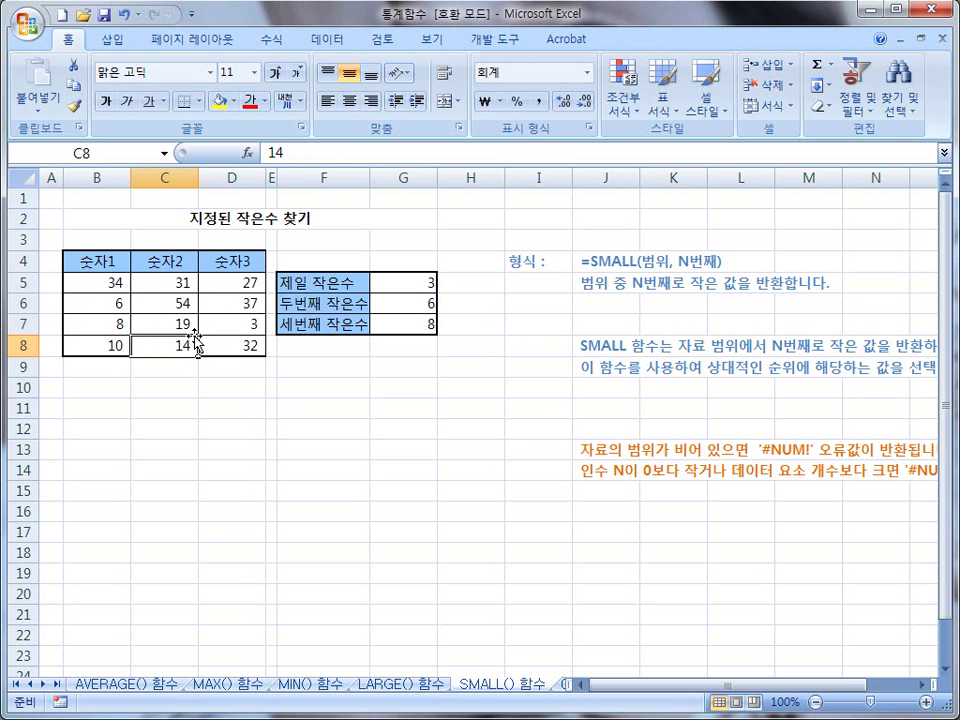
# Step: Check the SMALL formulas in cells G5 to G7 and trace their results back to the table's columns
pyautogui.hotkey('ctrl', '2')
pyautogui.moveTo(95, 174)
pyautogui.mouseDown()
pyautogui.moveTo(91, 292)
pyautogui.moveTo(78, 282)
pyautogui.mouseUp()
pyautogui.moveTo(171, 174)
pyautogui.mouseDown()
pyautogui.moveTo(178, 292)
pyautogui.moveTo(156, 285)
pyautogui.mouseUp()
pyautogui.moveTo(236, 175); pyautogui.dragTo(233, 323)
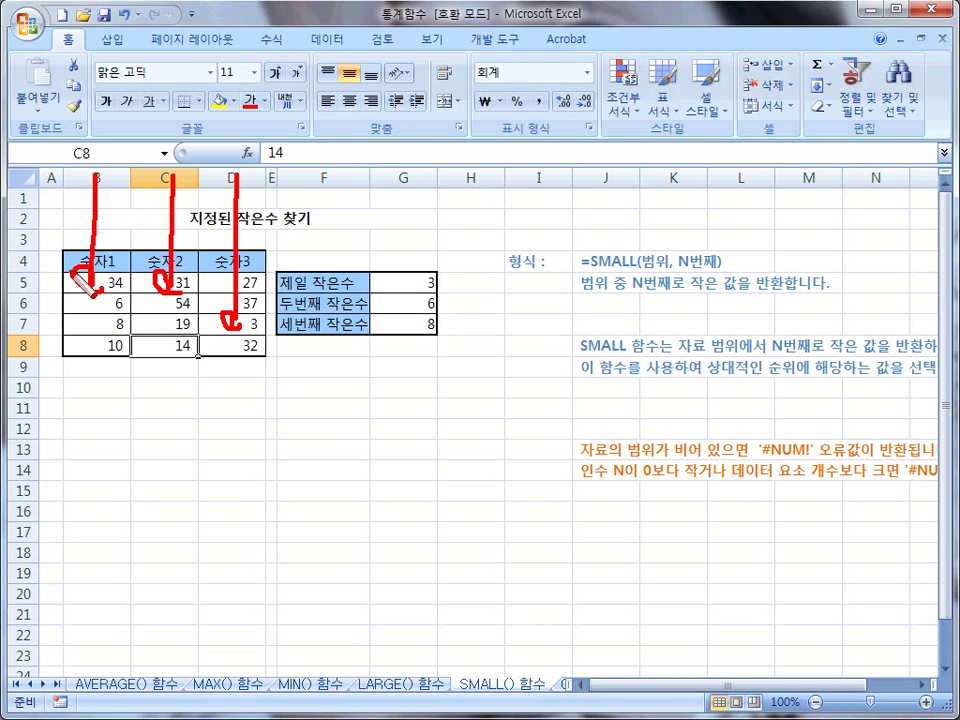
pyautogui.press('e')
pyautogui.moveTo(410, 250)
pyautogui.mouseDown()
pyautogui.moveTo(439, 253)
pyautogui.moveTo(439, 326)
pyautogui.mouseUp()
pyautogui.press('Escape')
pyautogui.click(405, 281)
pyautogui.click(402, 324)
pyautogui.click(397, 305)
pyautogui.click(392, 288)
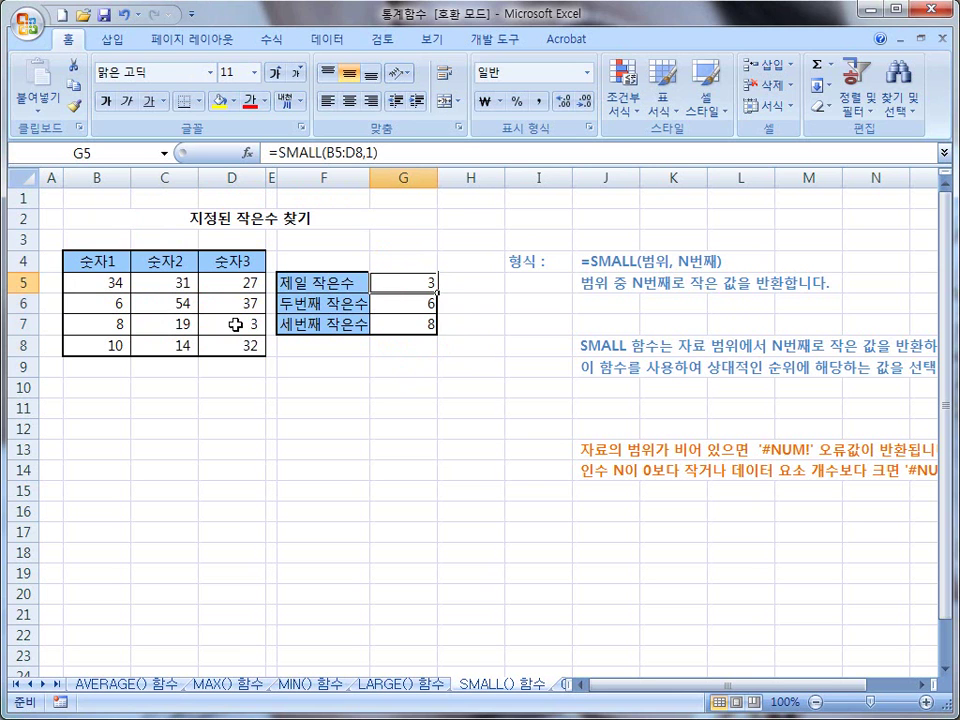
pyautogui.hotkey('ctrl', '2')
pyautogui.moveTo(428, 278)
pyautogui.mouseDown()
pyautogui.moveTo(426, 306)
pyautogui.moveTo(440, 325)
pyautogui.moveTo(430, 333)
pyautogui.mouseUp()
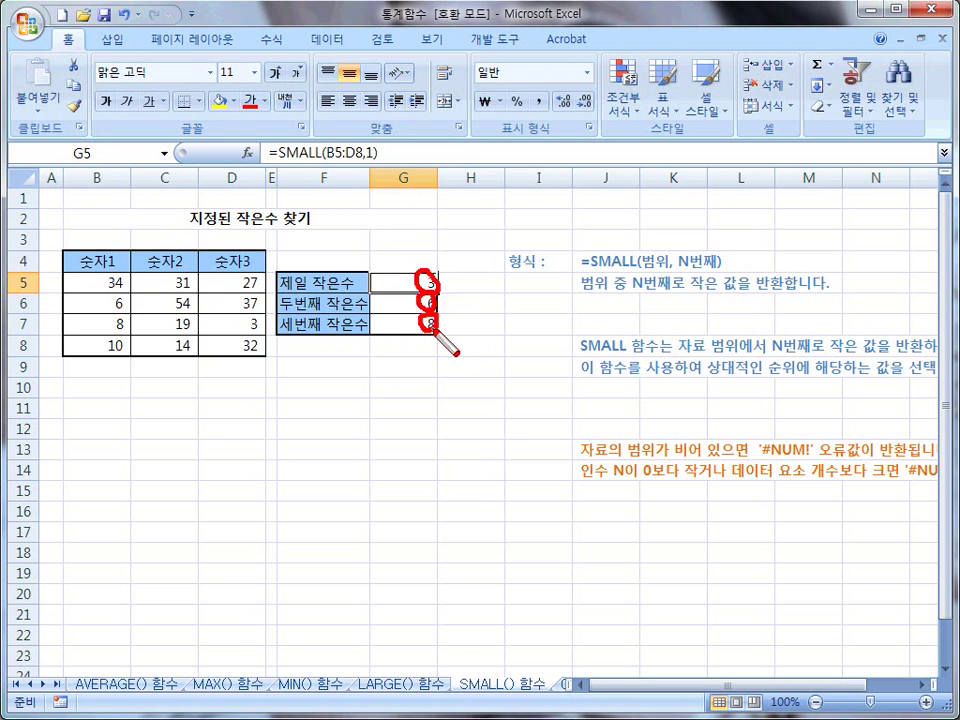
pyautogui.press('Escape')
pyautogui.click(409, 325)
pyautogui.click(420, 280)
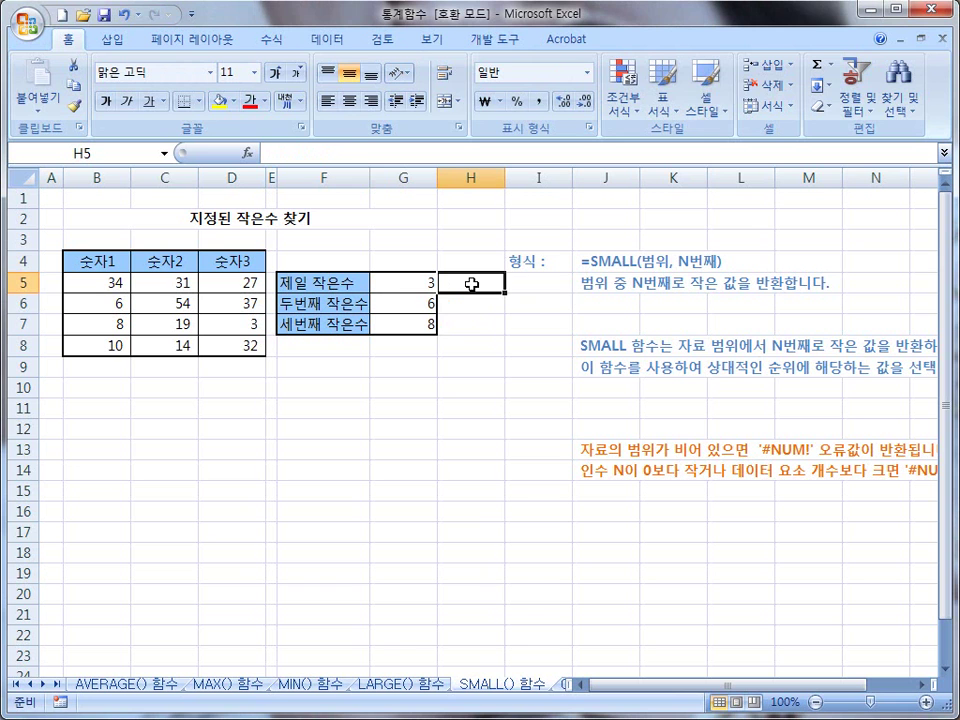
# Step: Enter the fixed values 3, 6 and 8 in cells H5, H6 and H7 beside the SMALL results
pyautogui.write('3')
pyautogui.press('Return')
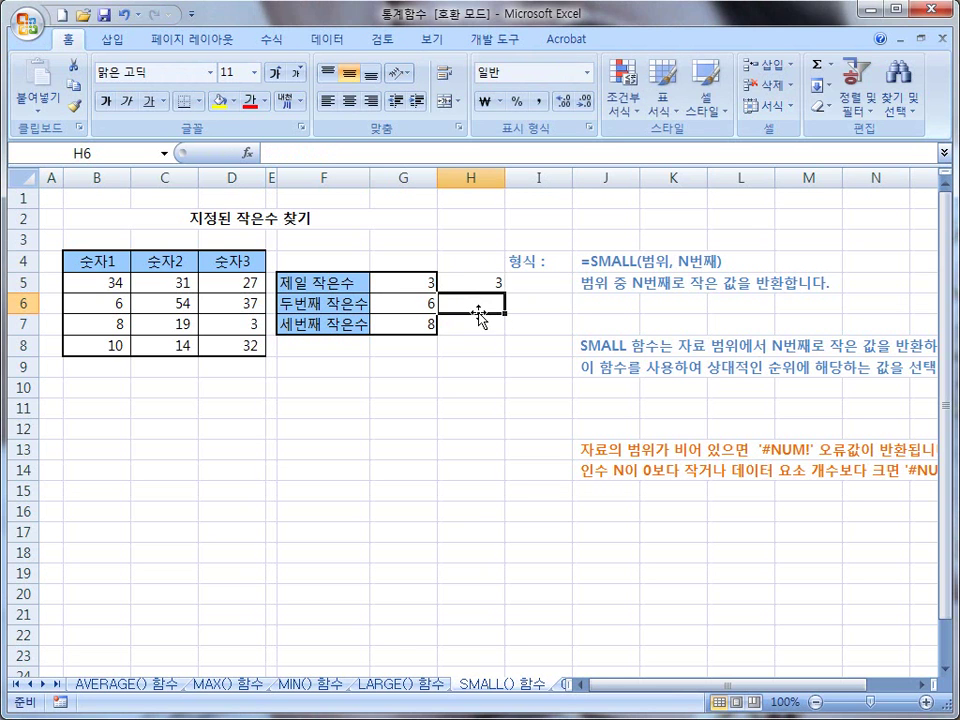
pyautogui.write('6')
pyautogui.press('Return')
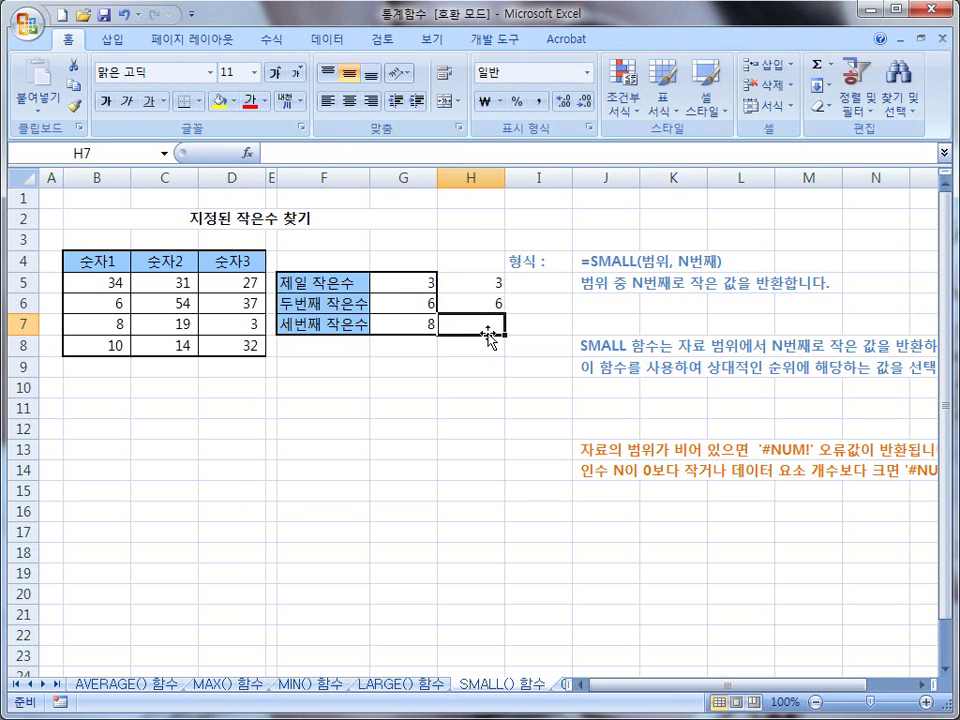
pyautogui.write('8')
pyautogui.press('Return')
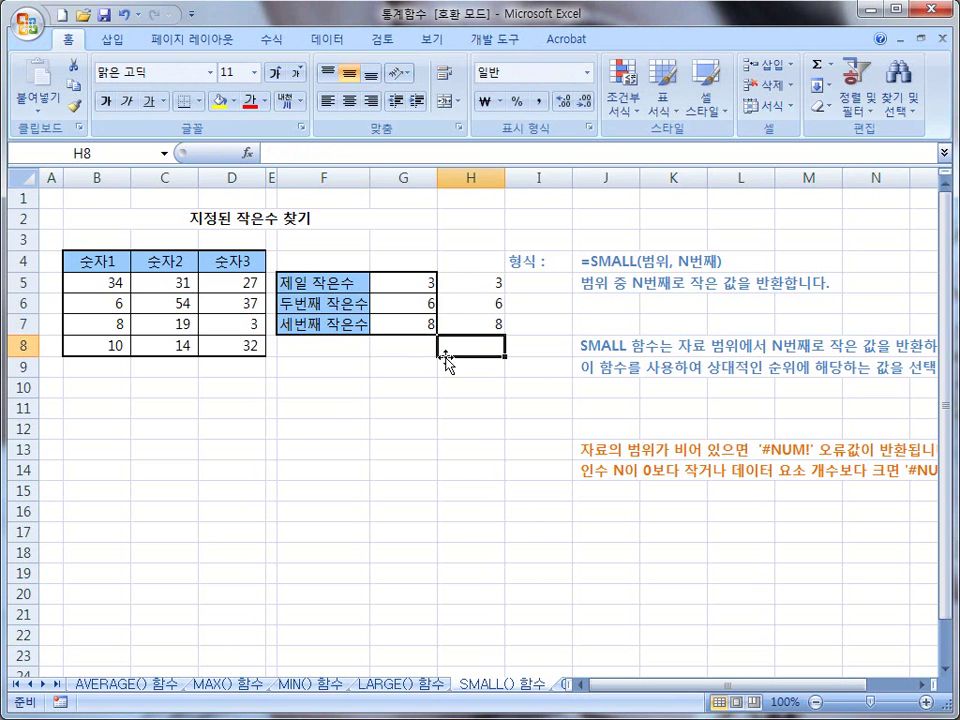
# Step: Set the number in cell B6 to 12 and compare the formula results in column G with the fixed values in column H
pyautogui.click(124, 303)
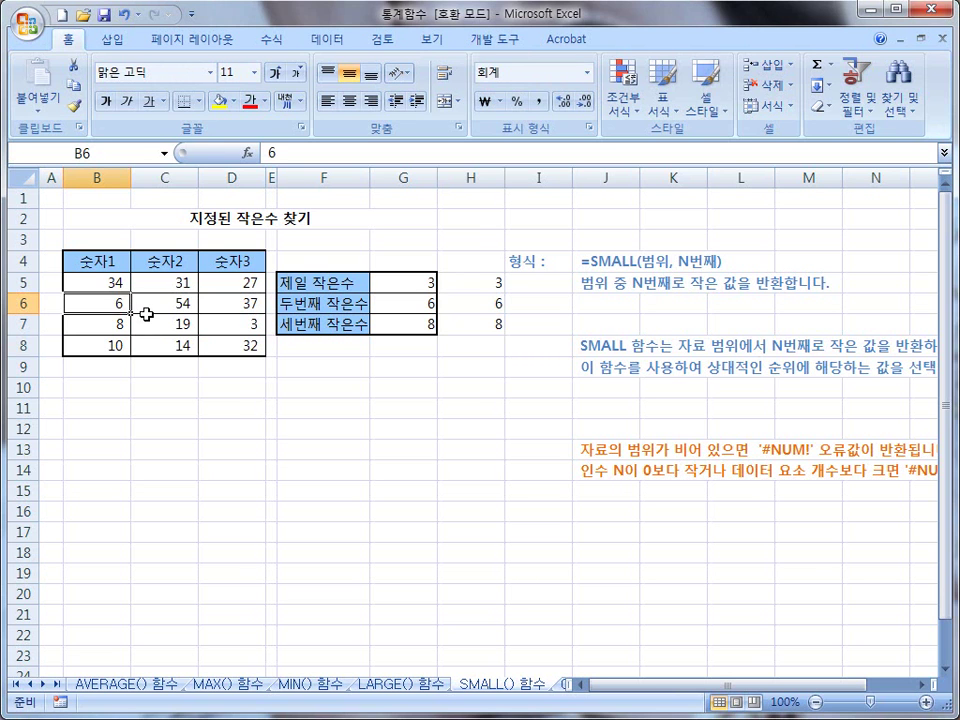
pyautogui.write('12')
pyautogui.press('Return')
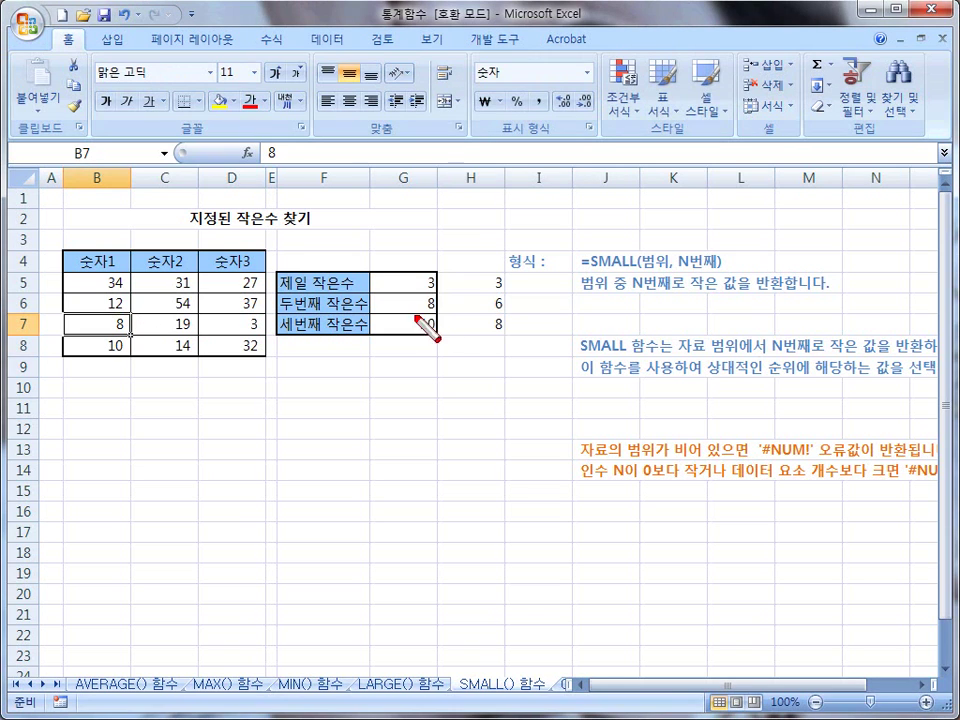
pyautogui.moveTo(437, 336)
pyautogui.mouseDown()
pyautogui.moveTo(425, 280)
pyautogui.moveTo(438, 333)
pyautogui.mouseUp()
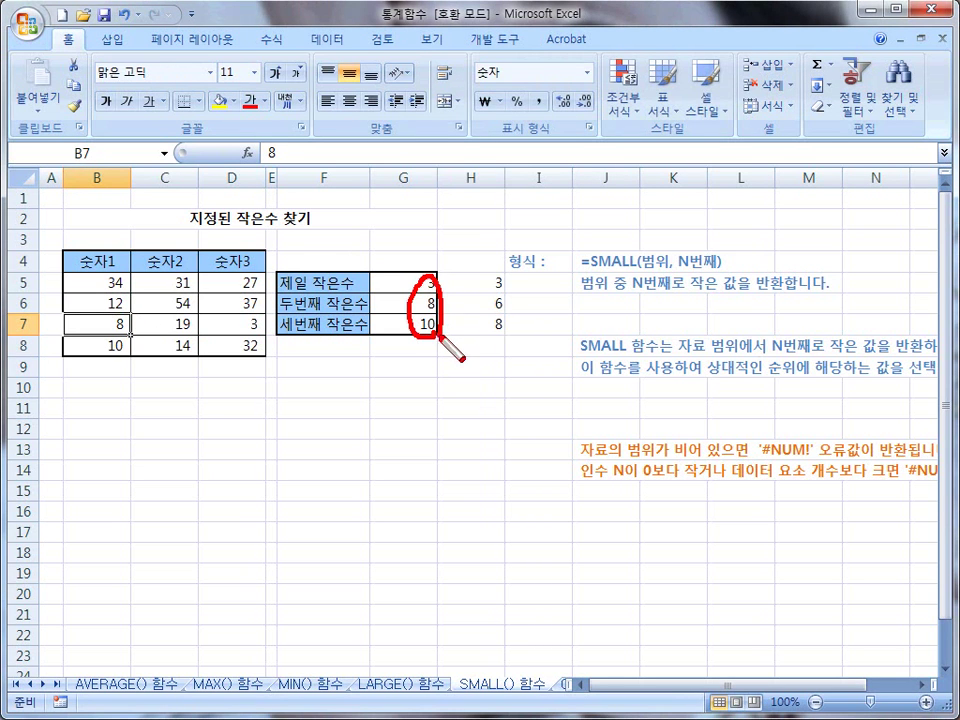
pyautogui.moveTo(506, 332)
pyautogui.mouseDown()
pyautogui.moveTo(490, 337)
pyautogui.moveTo(481, 272)
pyautogui.moveTo(513, 325)
pyautogui.moveTo(507, 334)
pyautogui.mouseUp()
pyautogui.press('Escape')
# Step: Inspect the fixed values in H6 and H7 and the SMALL formulas in G5:G7 to compare their contents
pyautogui.click(491, 304)
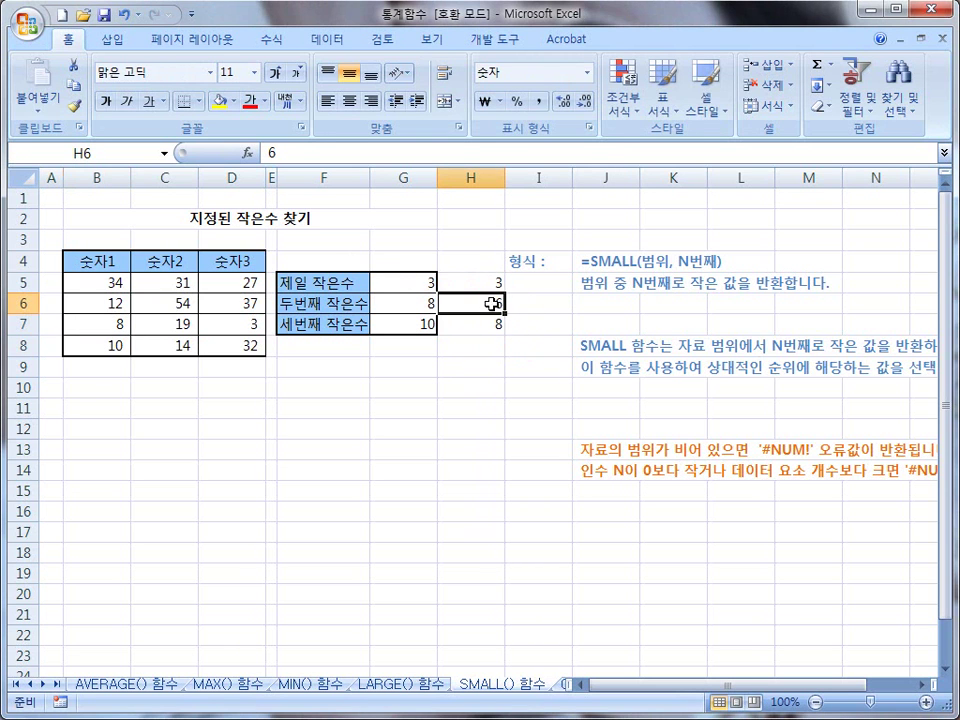
pyautogui.click(491, 330)
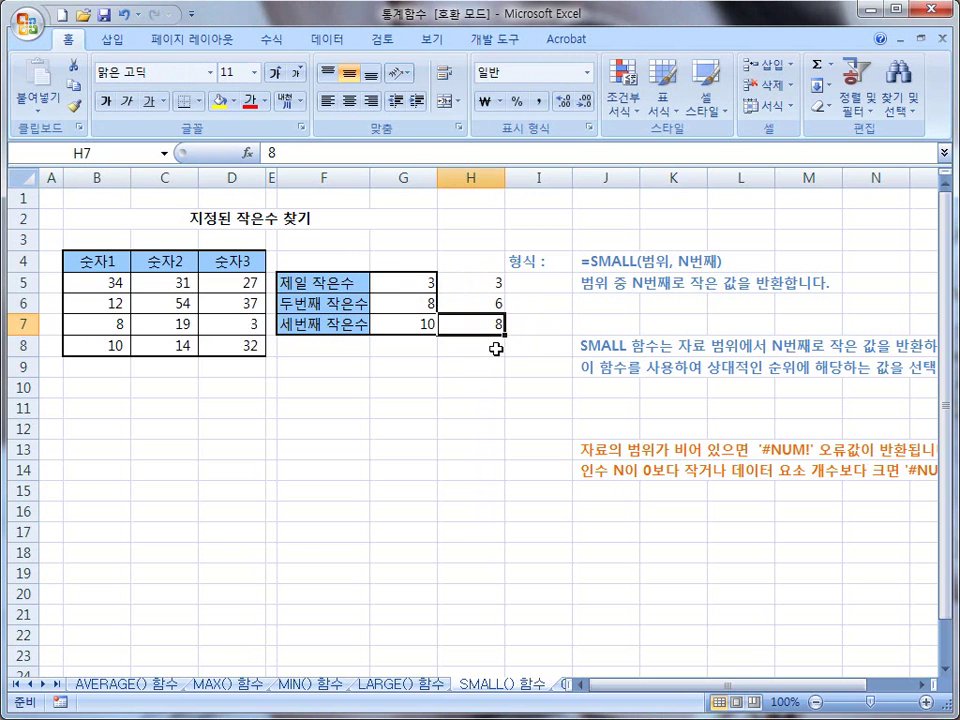
pyautogui.click(407, 281)
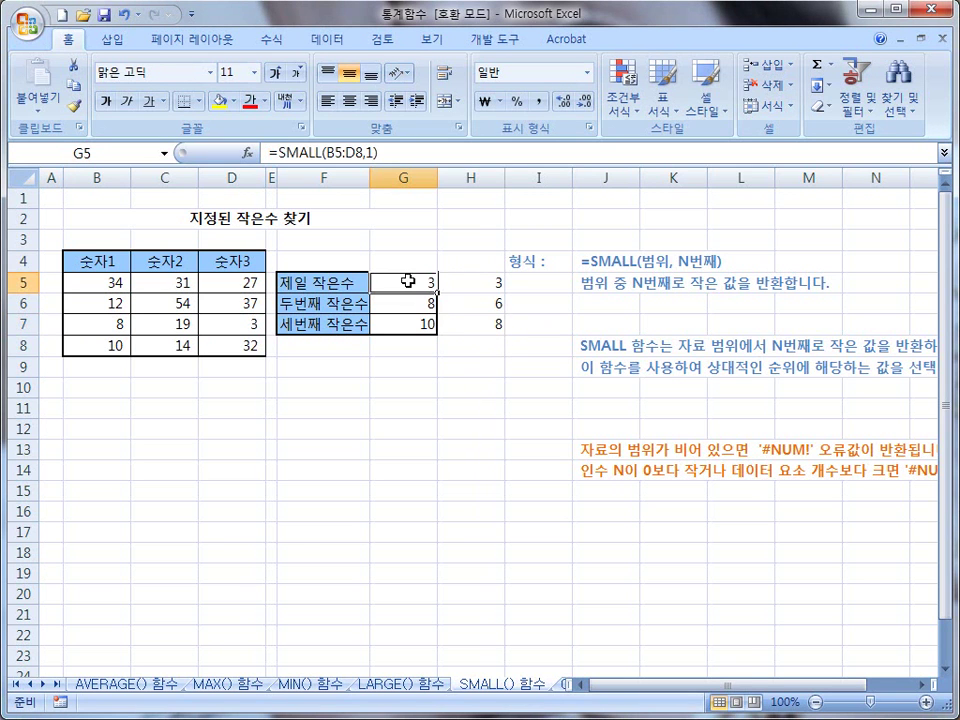
pyautogui.click(398, 302)
pyautogui.press('Down')
pyautogui.click(393, 282)
pyautogui.click(399, 302)
pyautogui.click(399, 319)
pyautogui.click(407, 281)
# Step: Delete the fixed comparison values from cells H5:H7
pyautogui.moveTo(474, 283); pyautogui.dragTo(478, 315)
pyautogui.press('Delete')
pyautogui.click(404, 388)
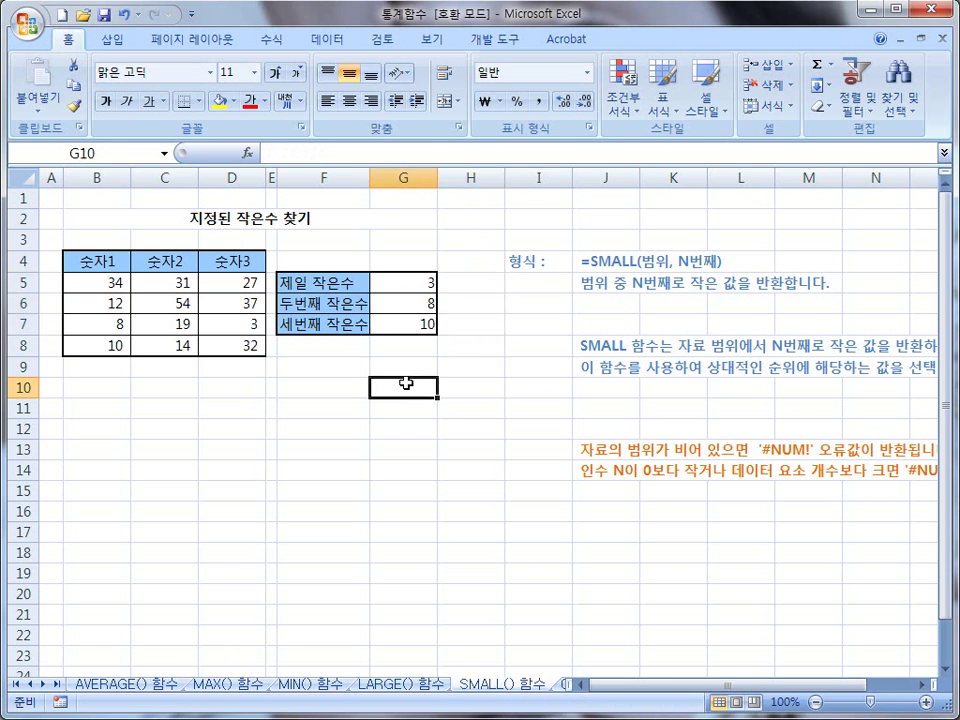